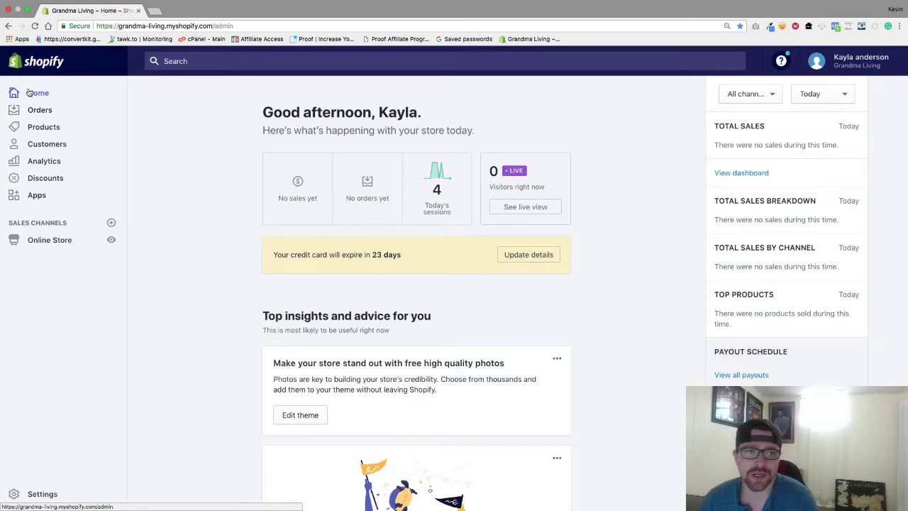
Step: Open the list of installed apps in the Shopify admin
click(35, 194)
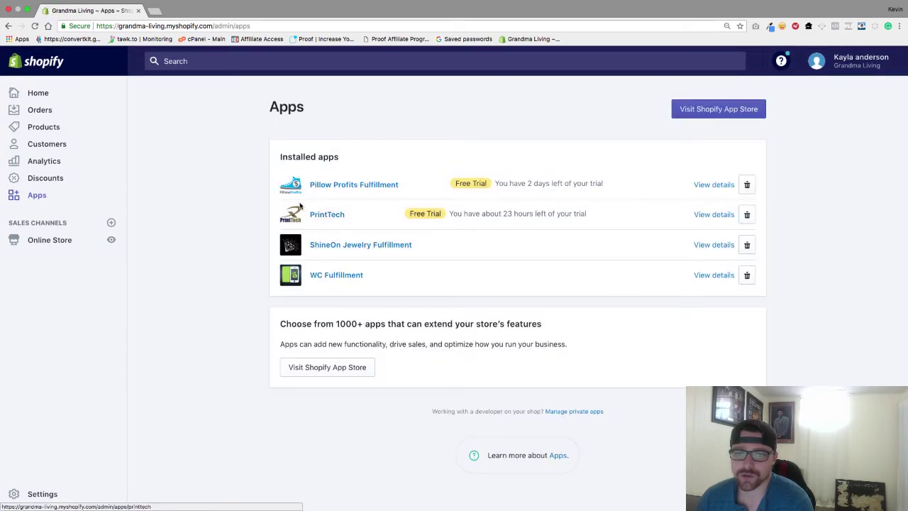
Step: Open PrintTech, sign in with the saved password, and start a new product from Your Products
click(325, 216)
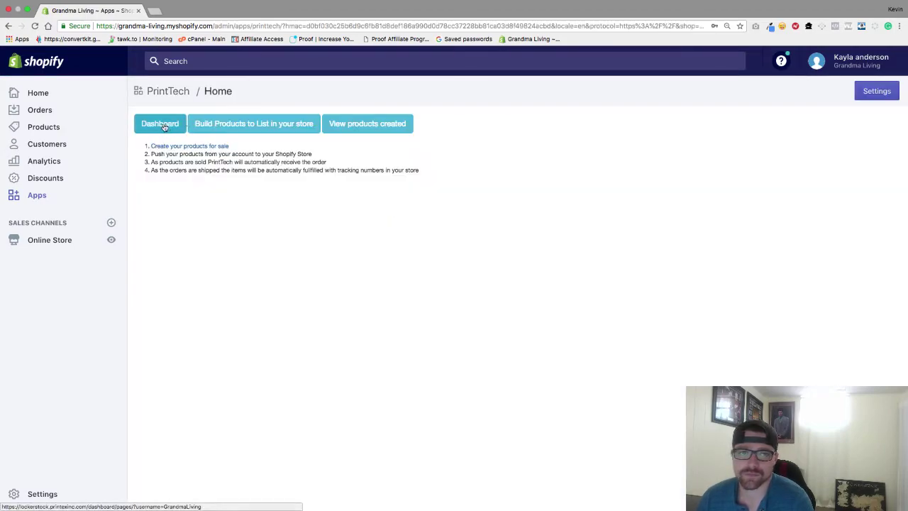
click(164, 125)
click(461, 234)
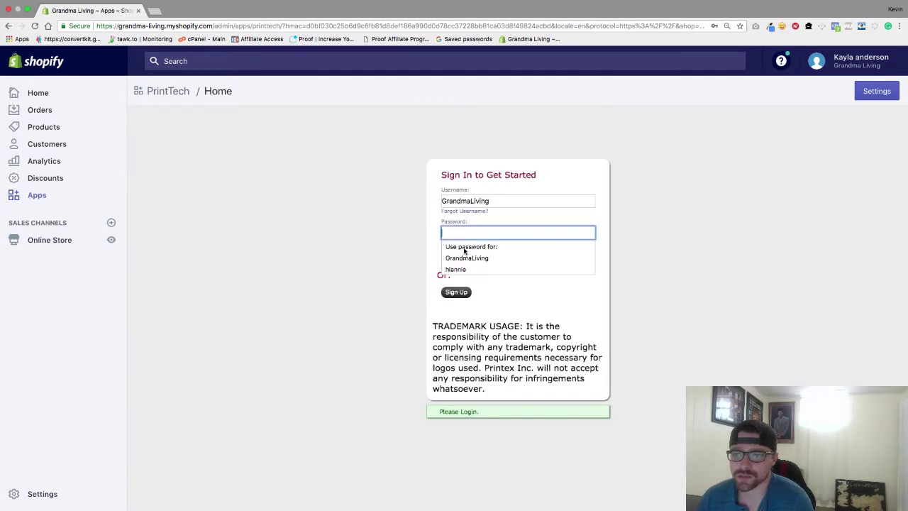
click(466, 258)
click(455, 258)
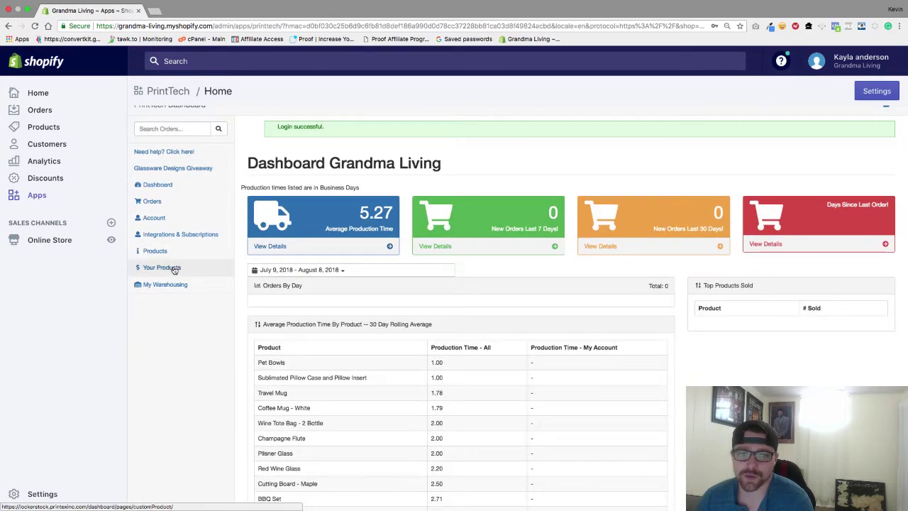
click(174, 269)
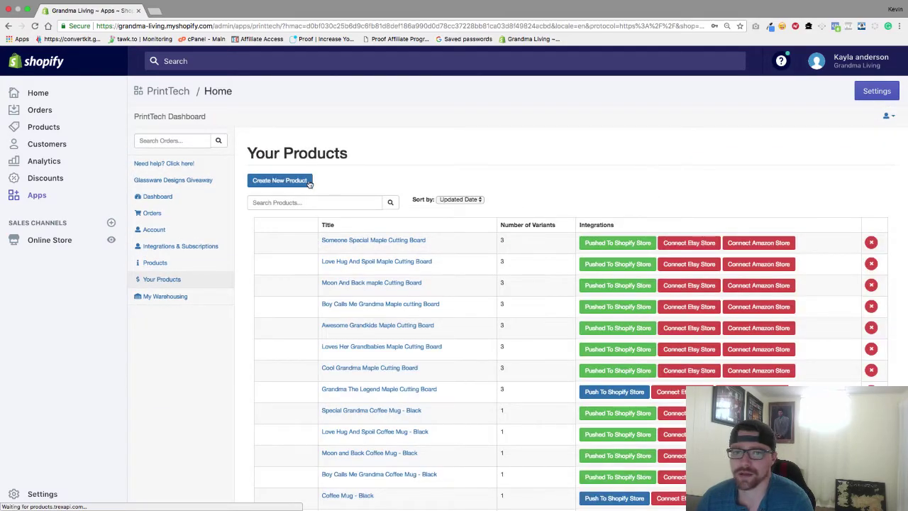
click(289, 186)
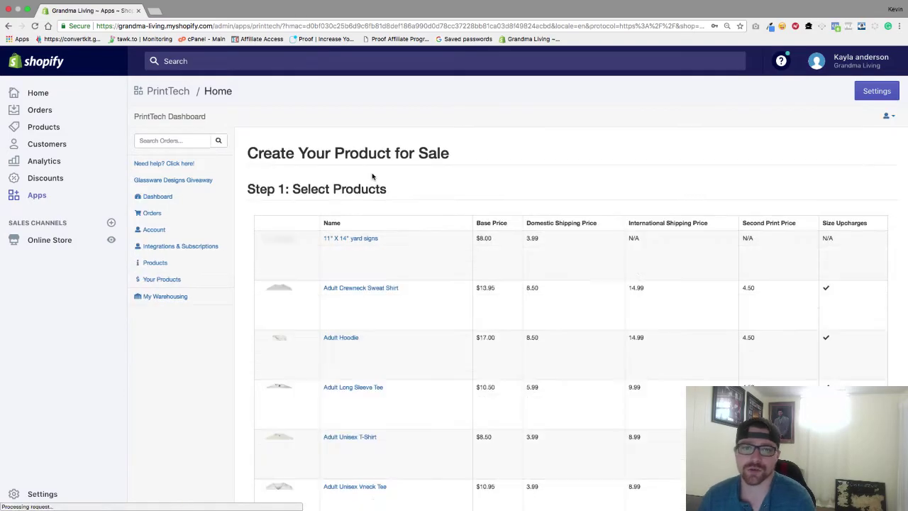
Step: Scroll the base-product catalogue to bring Cutting Board - Maple ($18) into view
scroll(401, 176, down, 3)
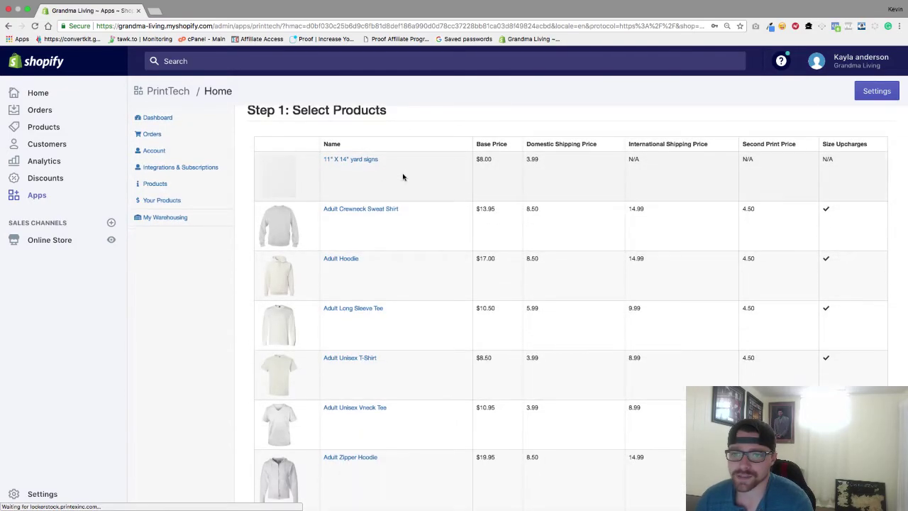
scroll(403, 177, down, 3)
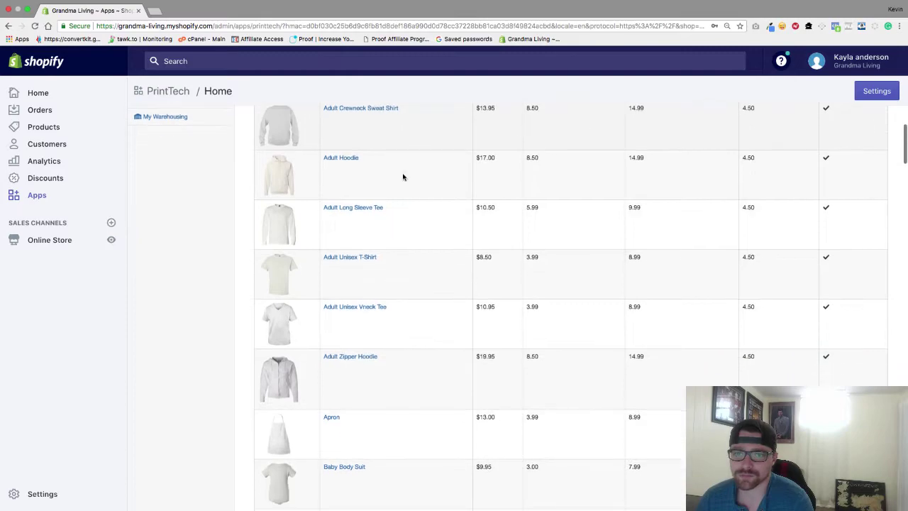
scroll(403, 177, down, 3)
scroll(403, 176, up, 6)
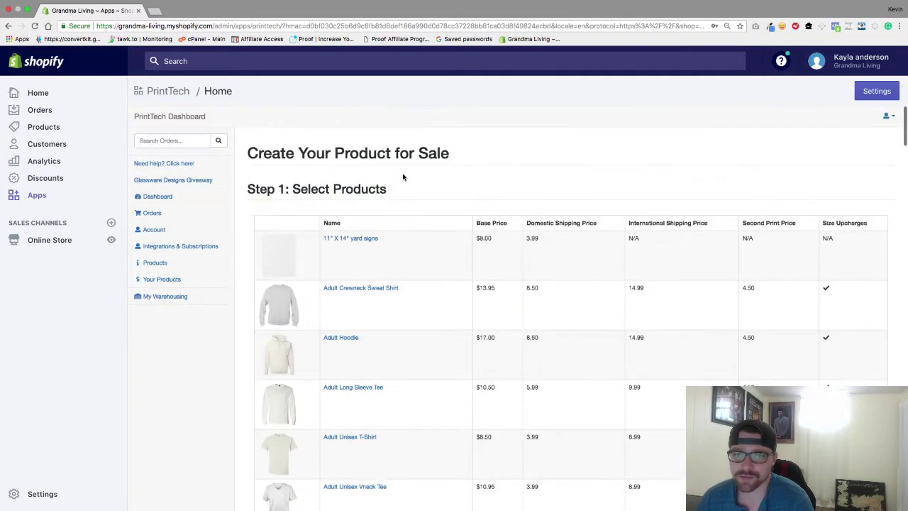
scroll(397, 180, down, 2)
scroll(378, 235, down, 2)
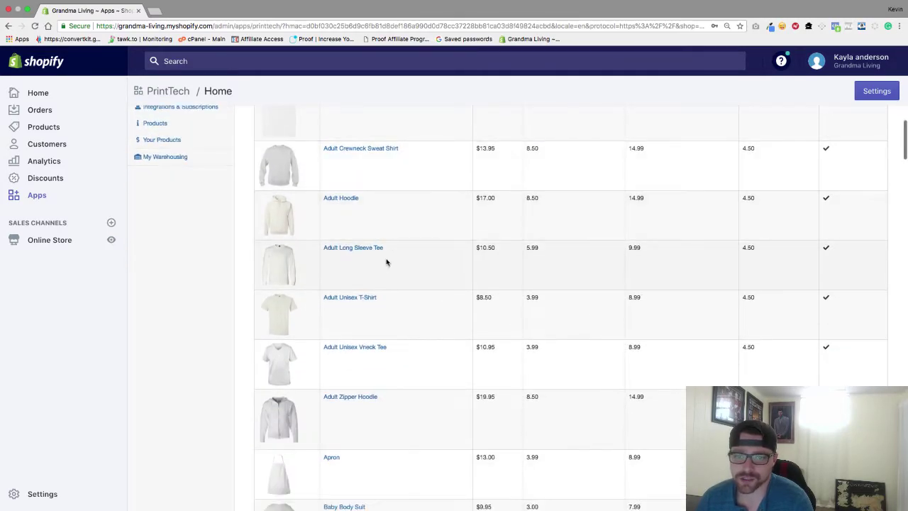
scroll(386, 262, down, 9)
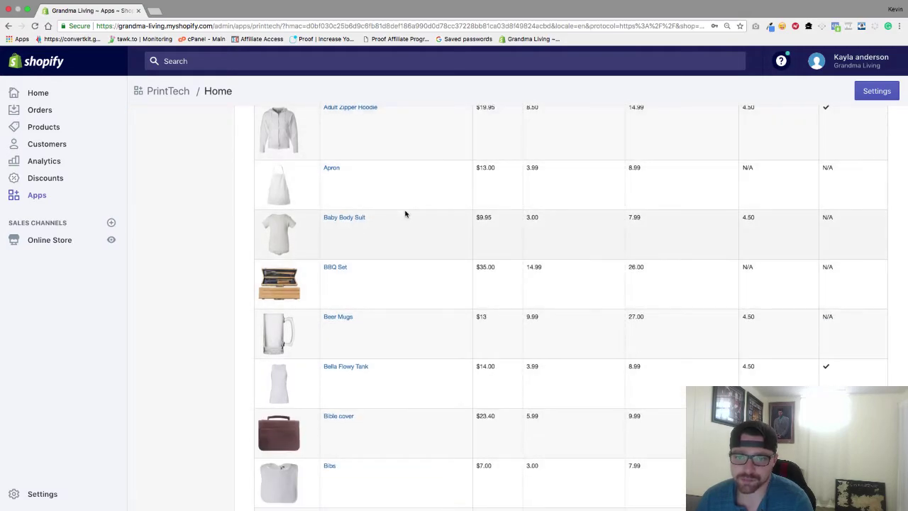
scroll(414, 288, down, 1)
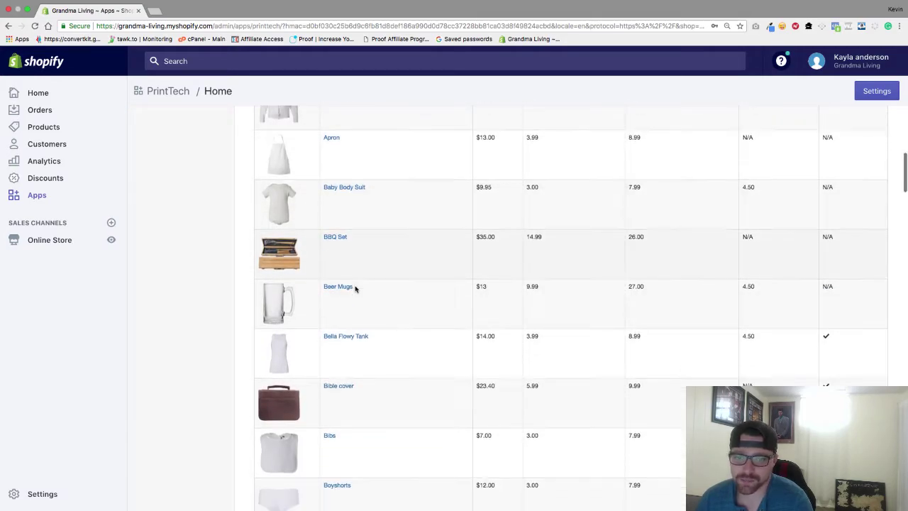
scroll(355, 288, down, 20)
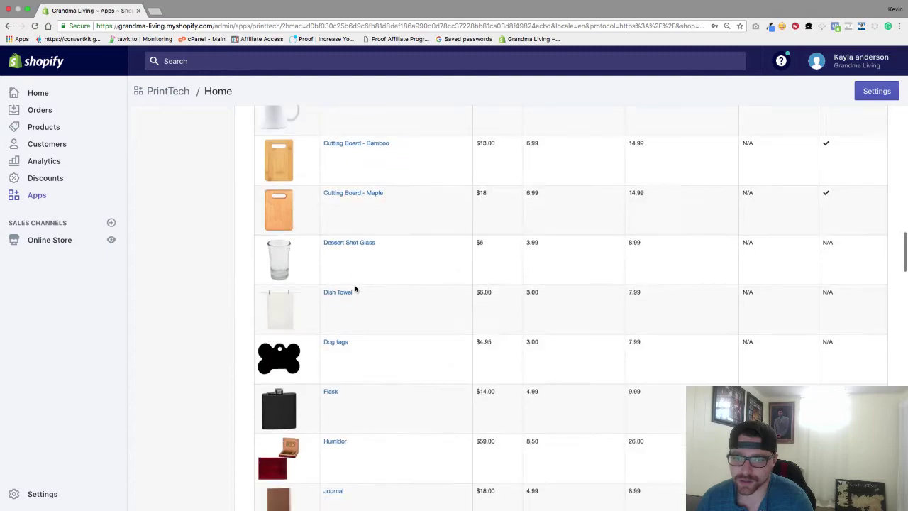
scroll(355, 289, down, 16)
scroll(355, 289, up, 14)
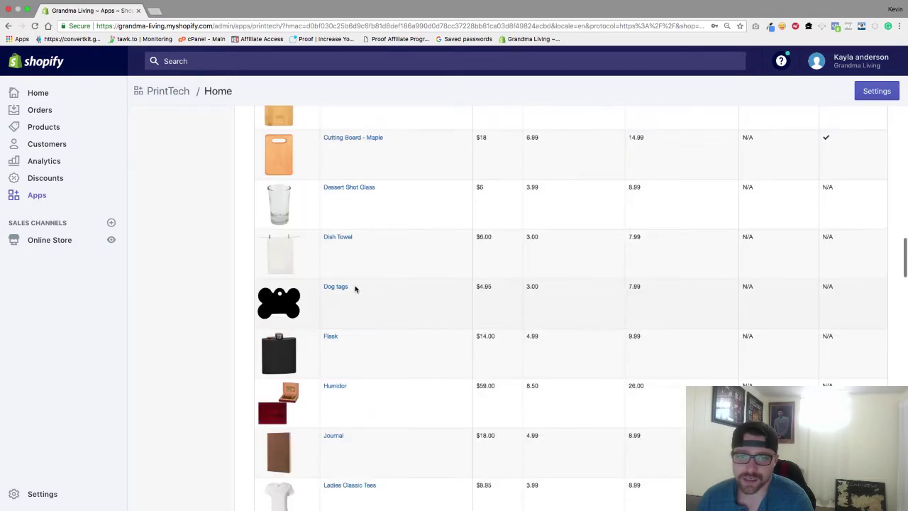
scroll(355, 289, up, 6)
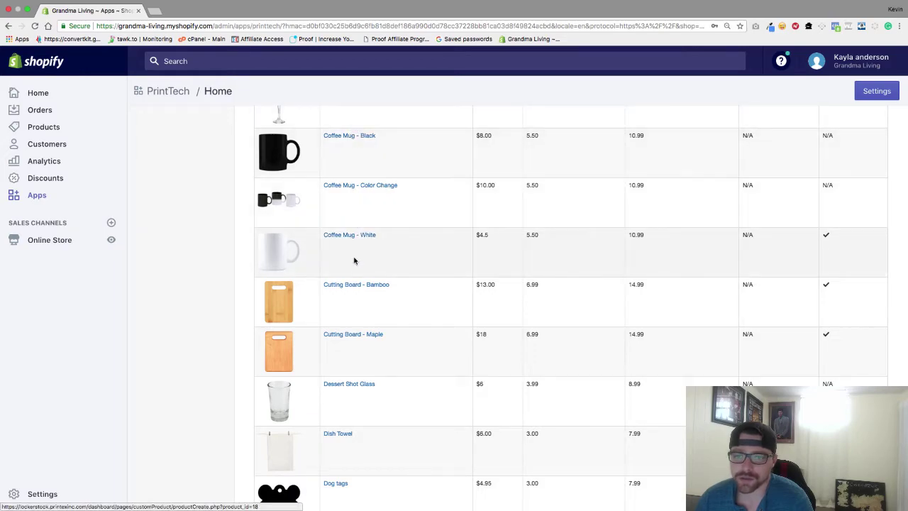
Step: Choose Cutting Board - Maple and set retail prices to $32.95 (S), $35.95 (M), $39.95 (L)
click(346, 335)
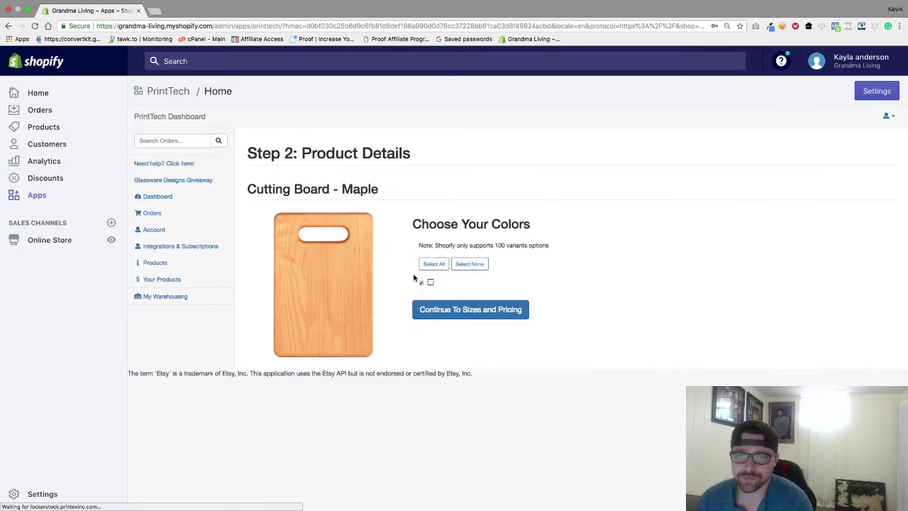
click(483, 316)
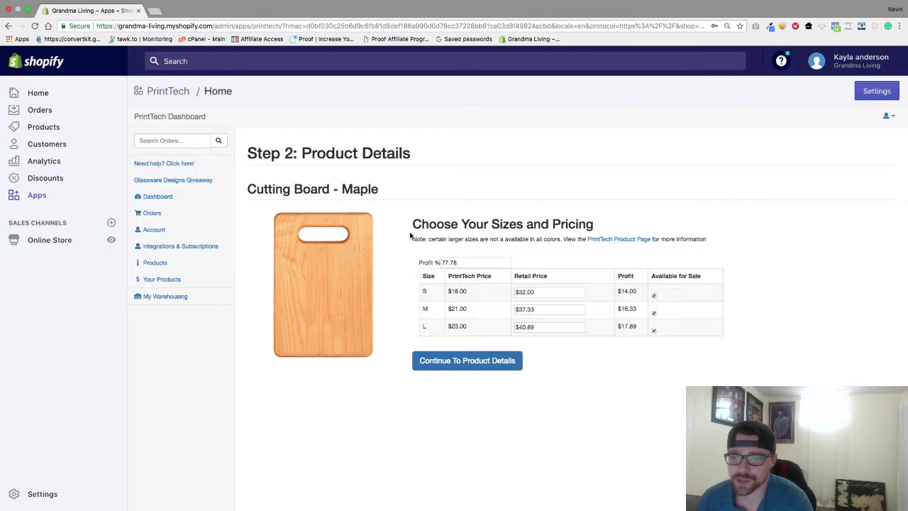
click(542, 292)
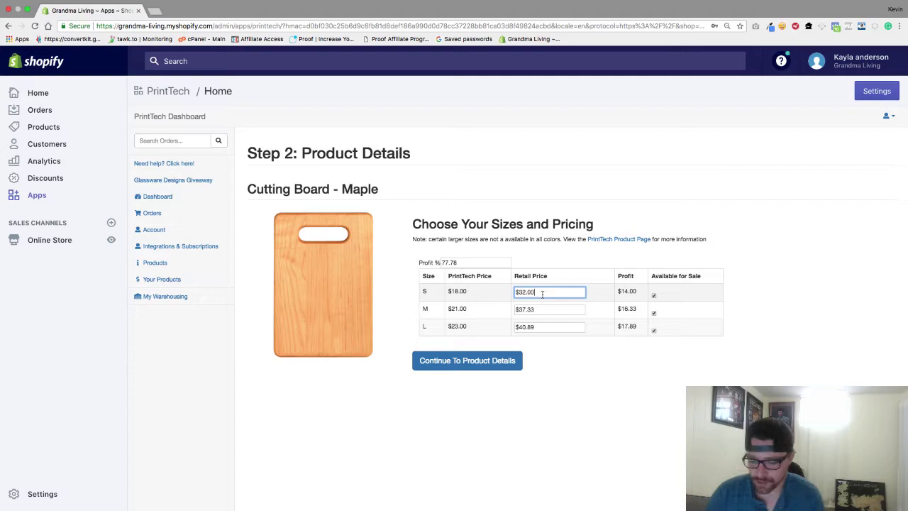
key(BackSpace)
key(BackSpace)
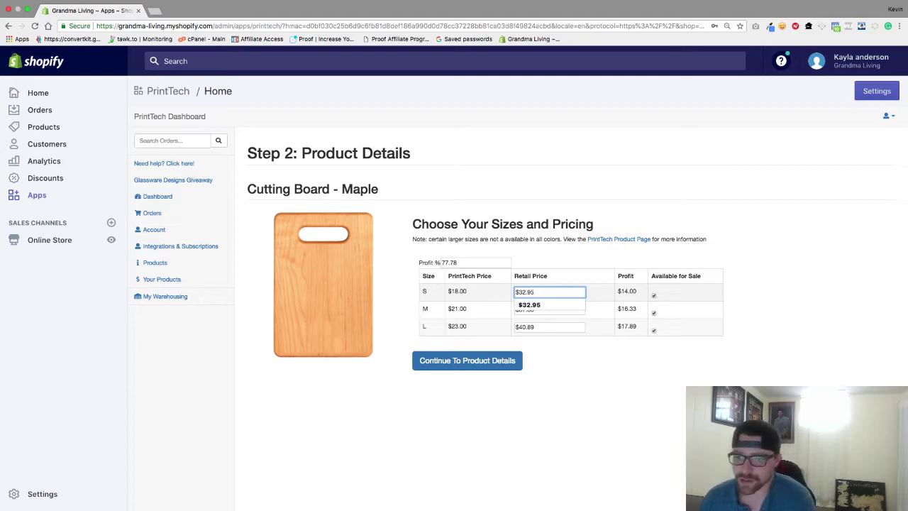
click(545, 306)
click(544, 310)
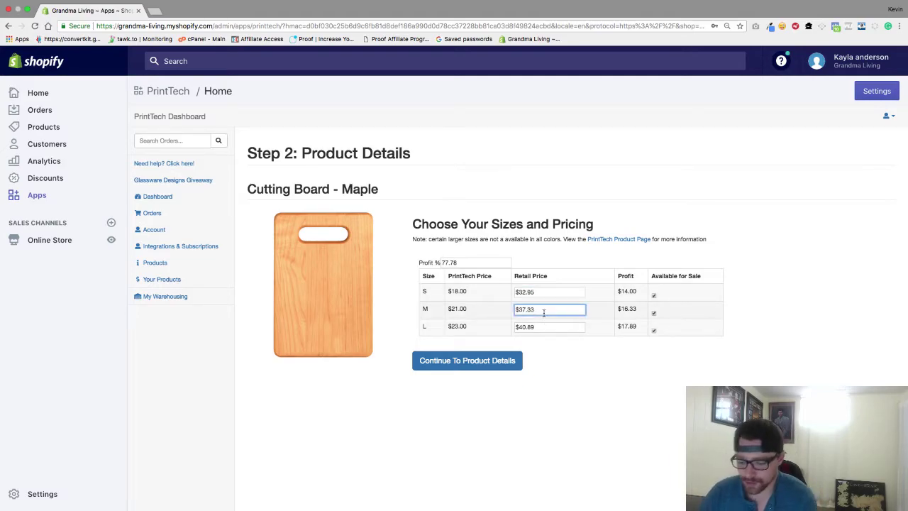
key(BackSpace)
text(5)
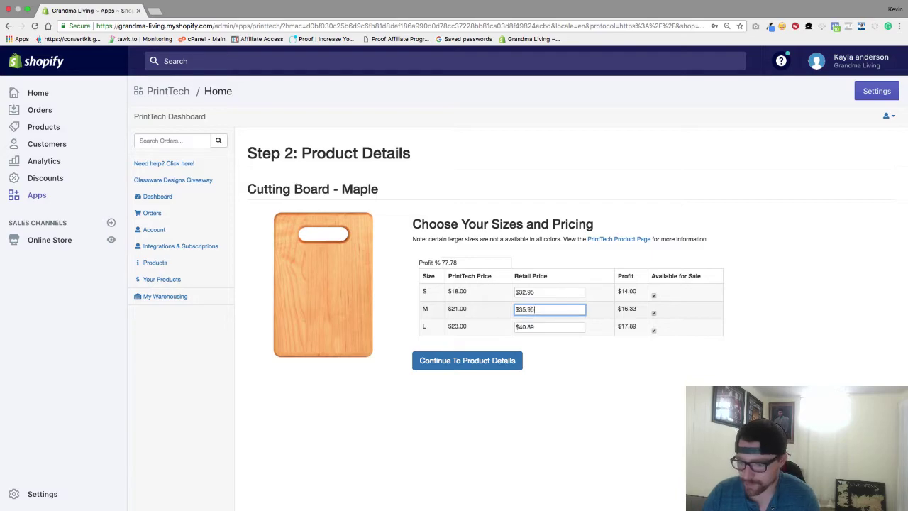
click(548, 327)
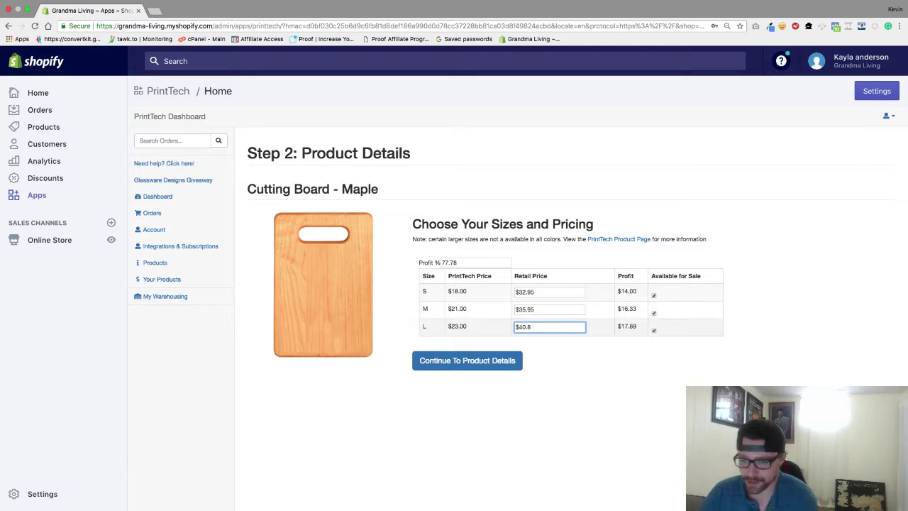
key(BackSpace)
text(39.95)
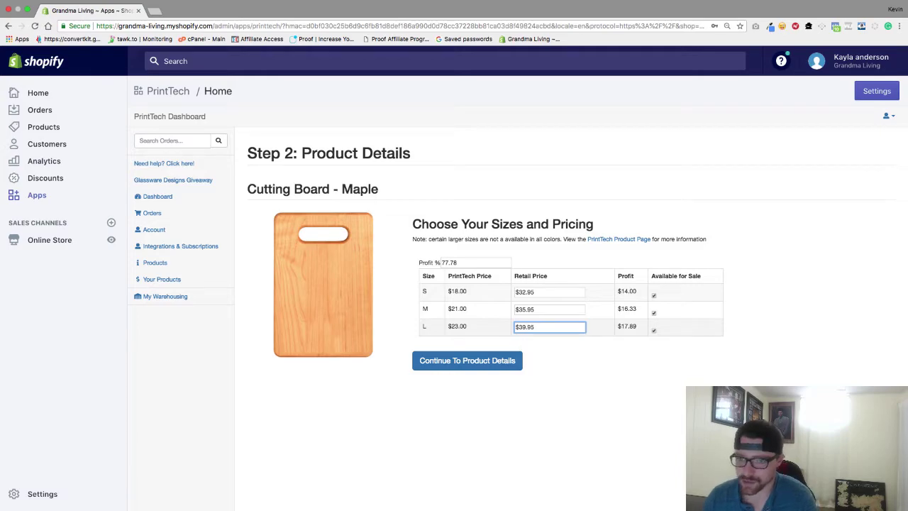
click(564, 346)
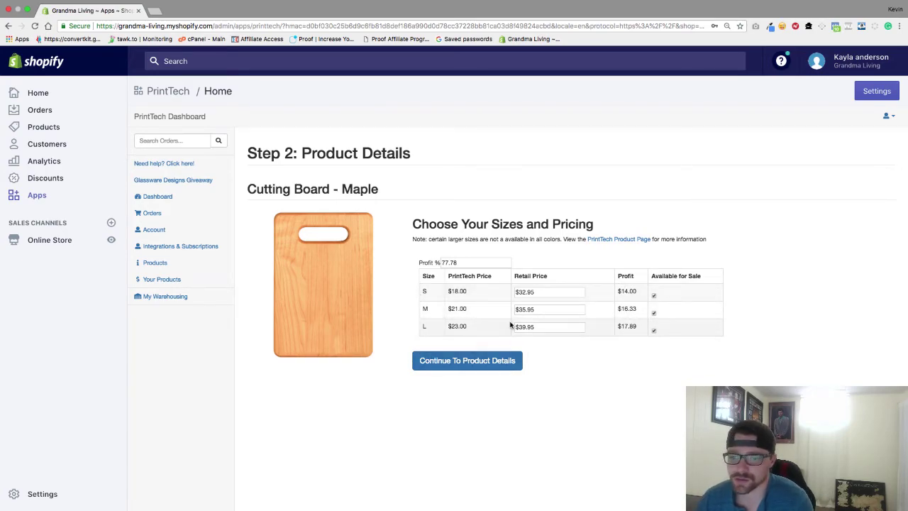
Step: Continue to product details and delete the existing product title
click(461, 362)
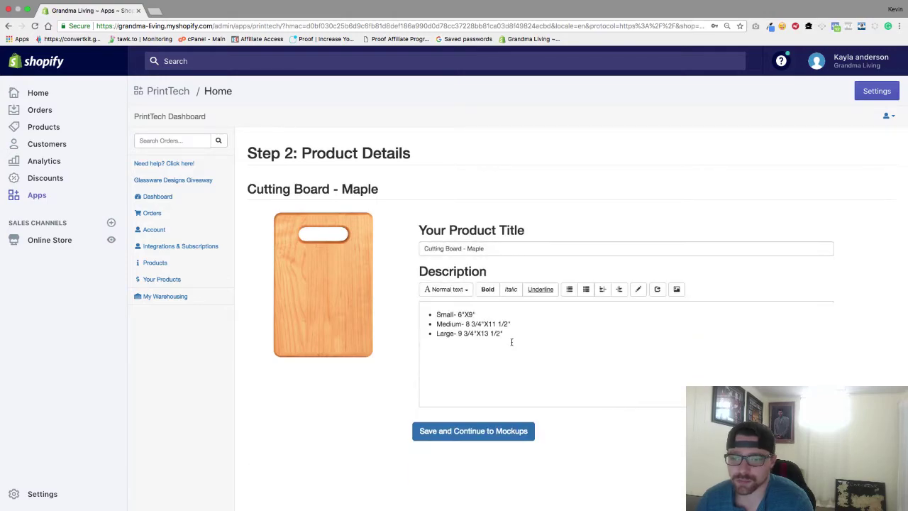
drag(493, 249, 423, 247)
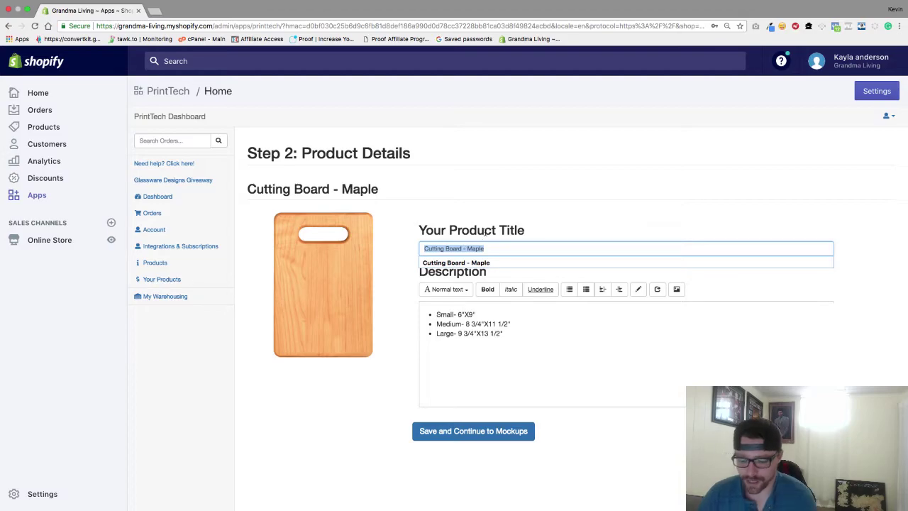
key(BackSpace)
Step: Browse the Desktop folders and images in Finder, then return to the PrintTech product form
key(super+Tab)
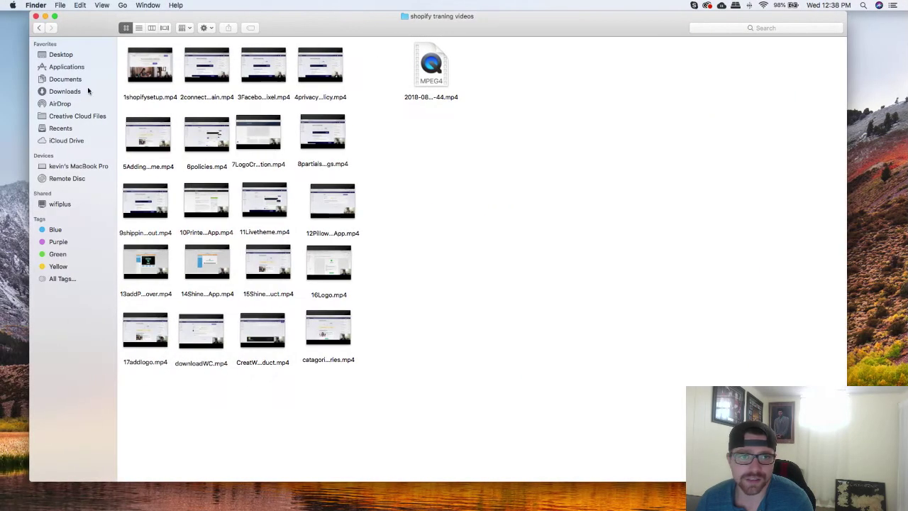
click(64, 92)
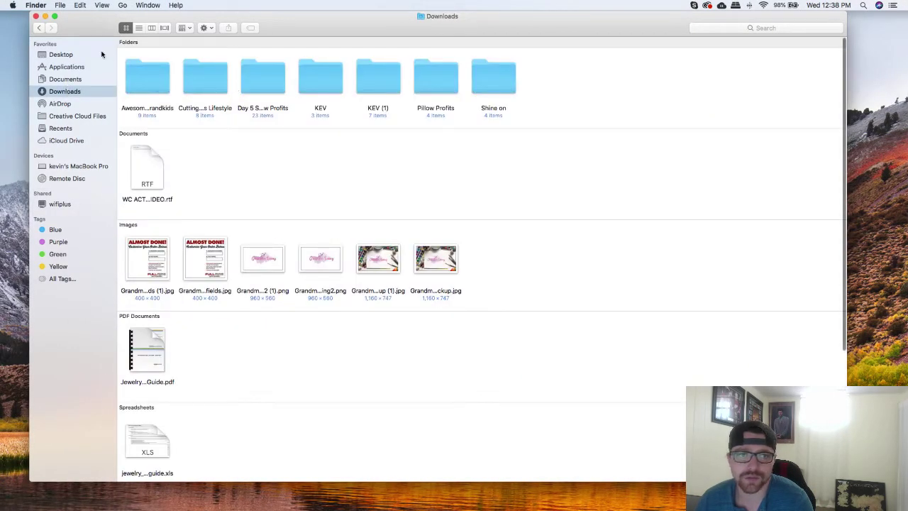
click(81, 56)
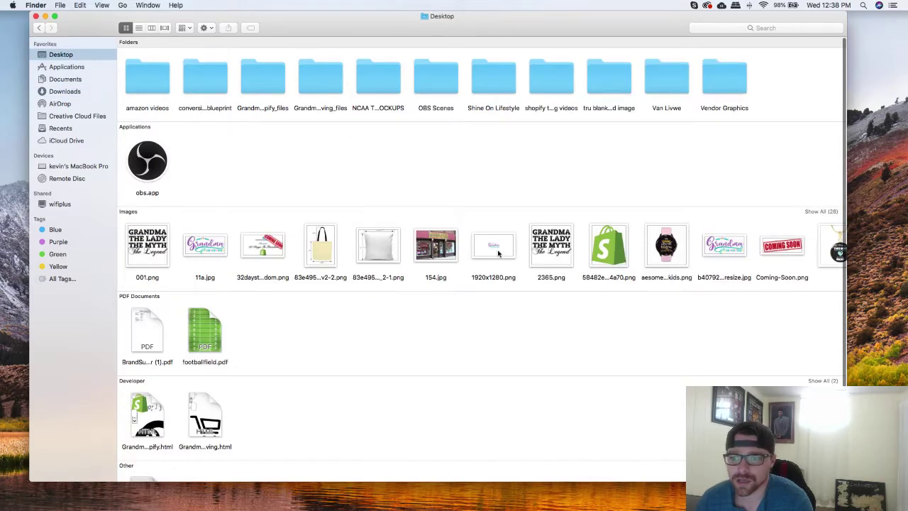
scroll(498, 253, right, 2)
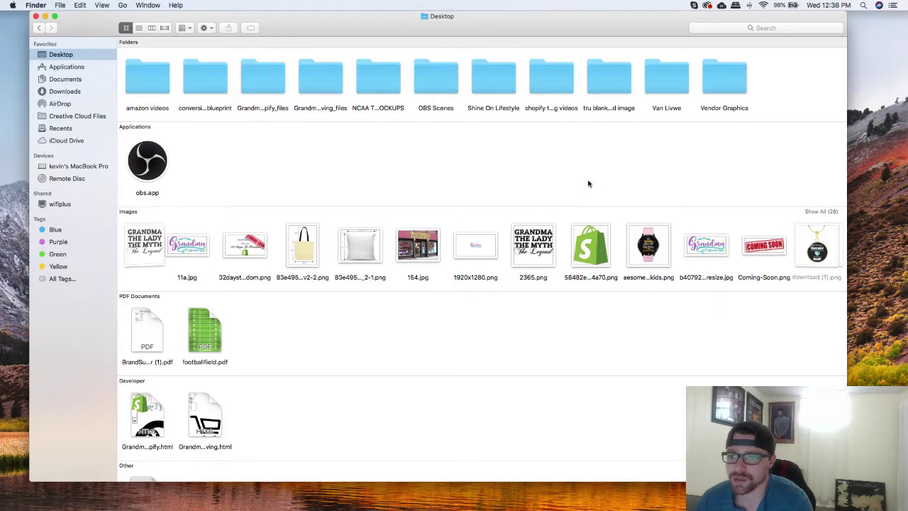
key(ctrl+Right)
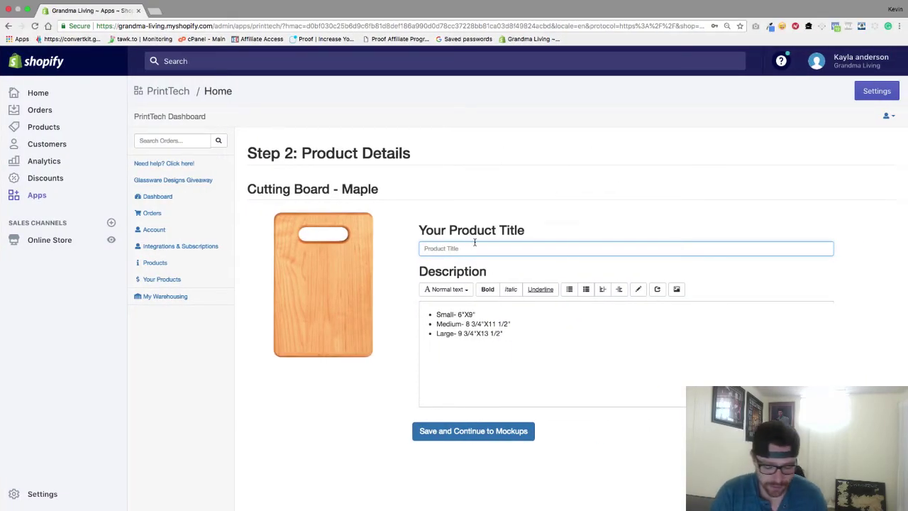
Step: Enter the title 'Grandma The Legend Maple Cutting Board' and save to reach Step 3 mockups
text(Grandma)
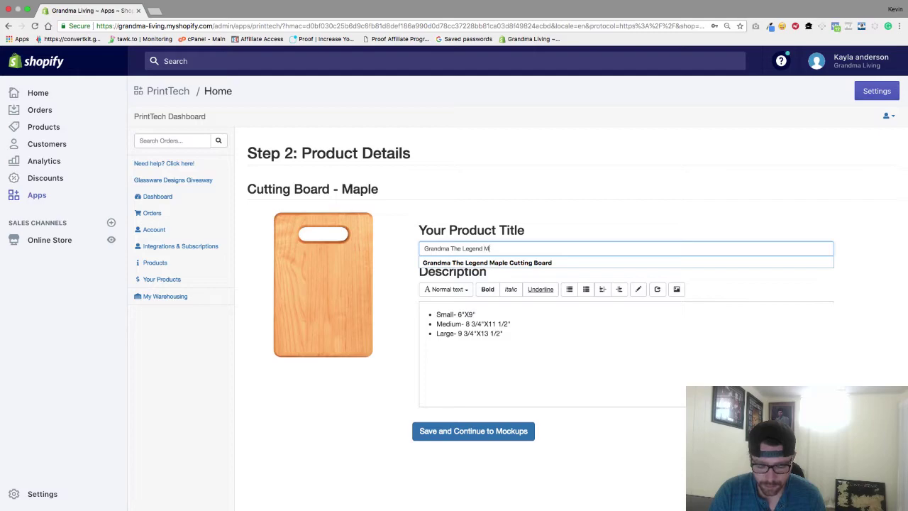
text(The Legend Maple Cutting )
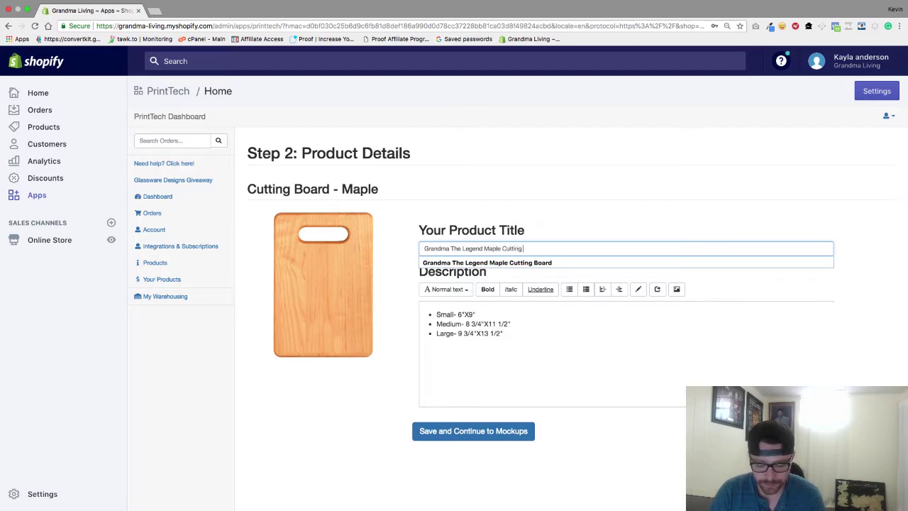
text(Bopa)
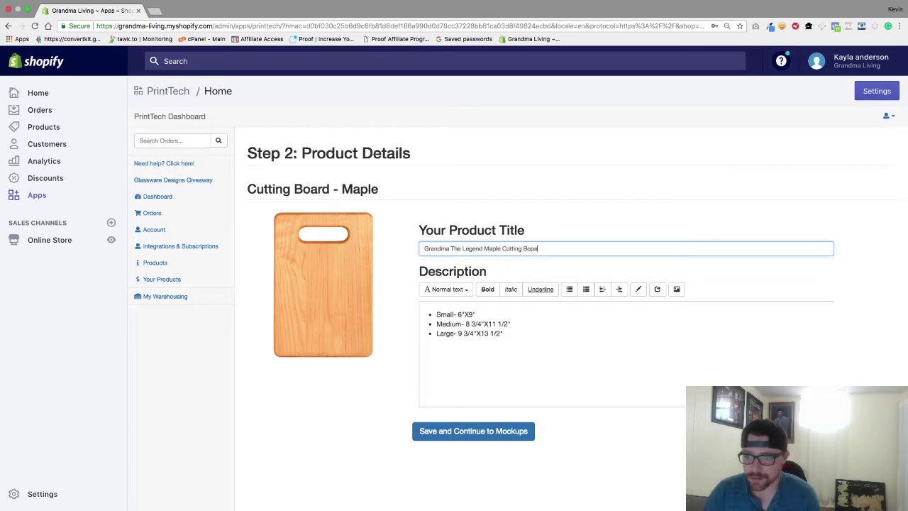
key(BackSpace)
key(BackSpace)
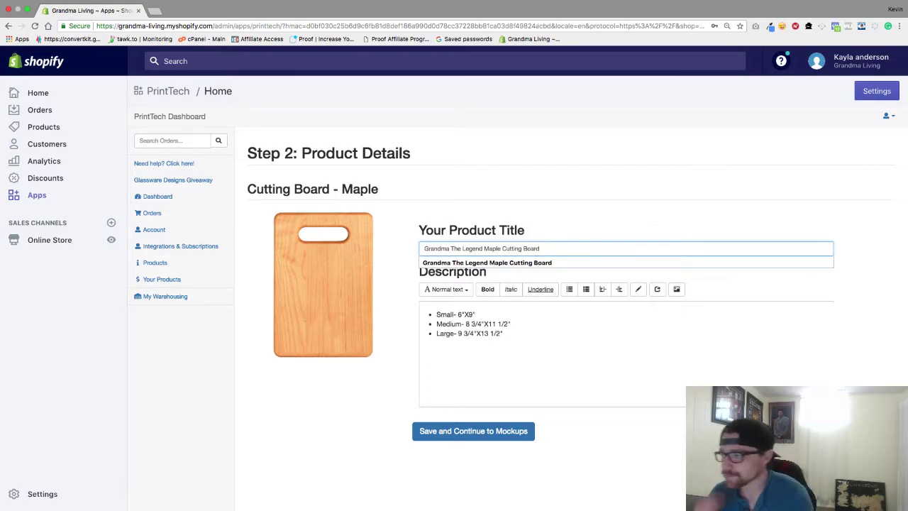
click(448, 431)
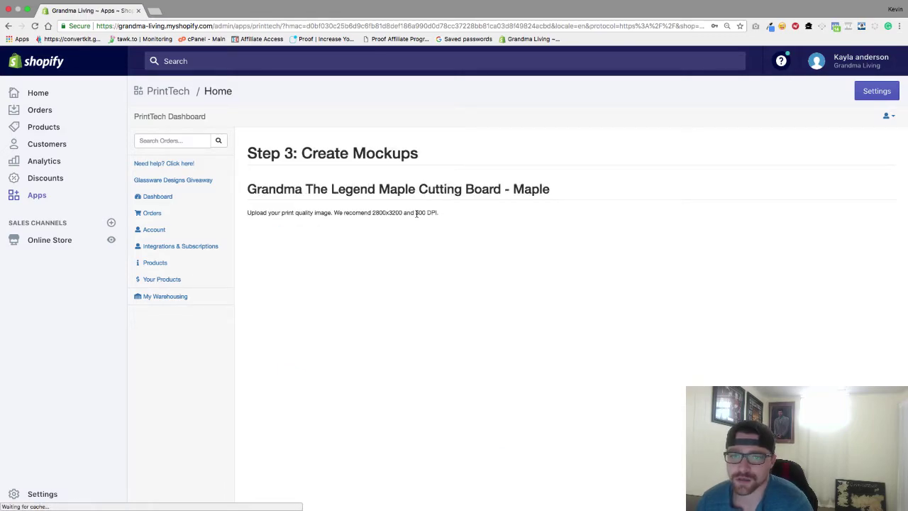
scroll(503, 183, down, 1)
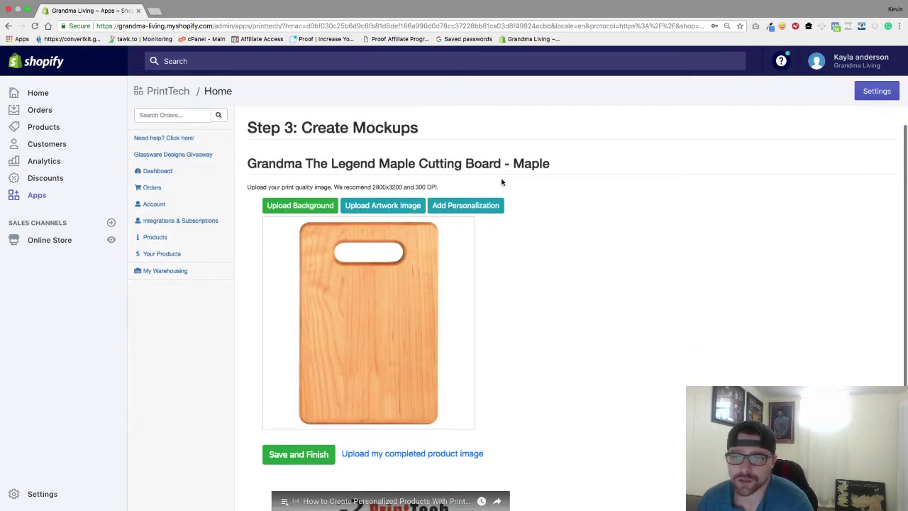
Step: Upload 2365.png as the cutting board's artwork image
click(363, 203)
click(124, 50)
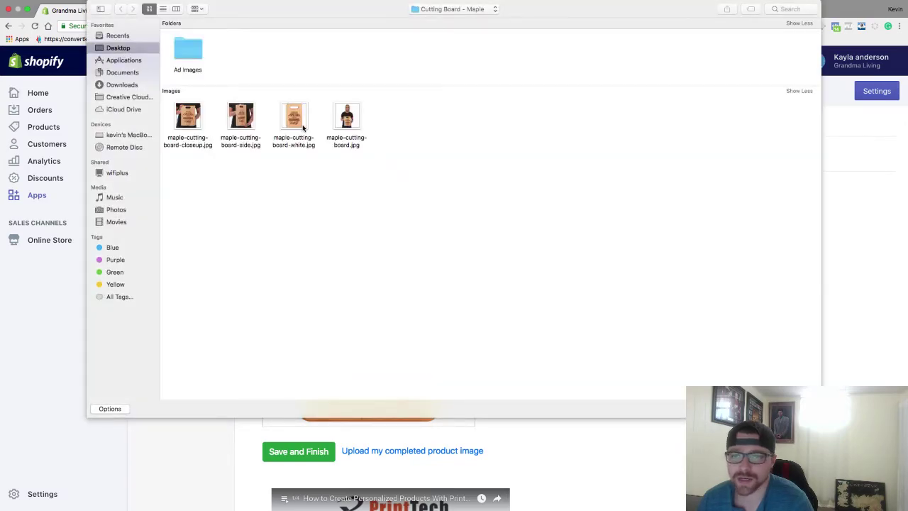
double_click(555, 183)
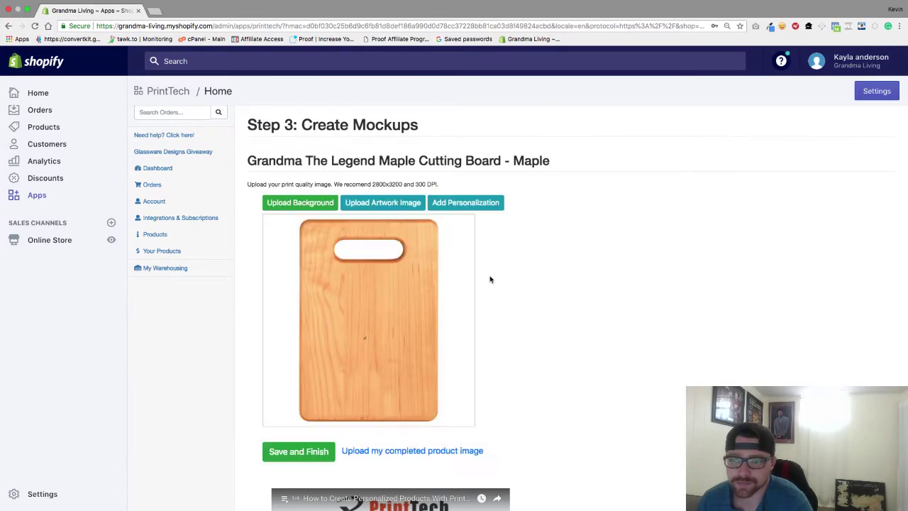
Step: Enlarge and position the Grandma The Legend artwork to fill most of the maple board
drag(365, 338, 449, 395)
drag(363, 332, 368, 323)
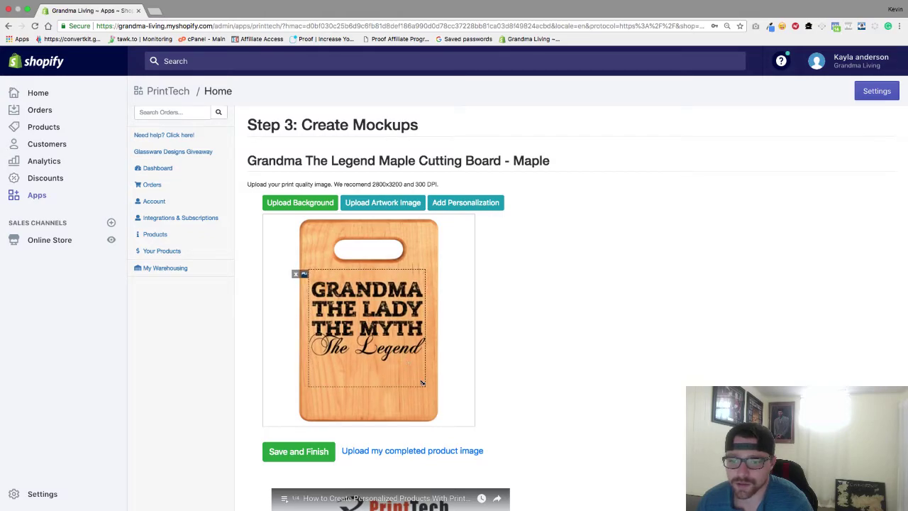
drag(422, 384, 428, 391)
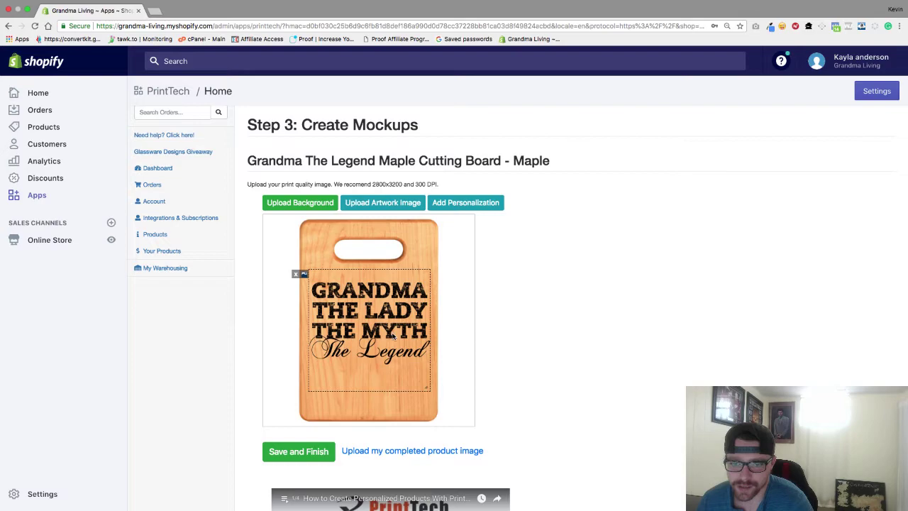
drag(392, 335, 389, 343)
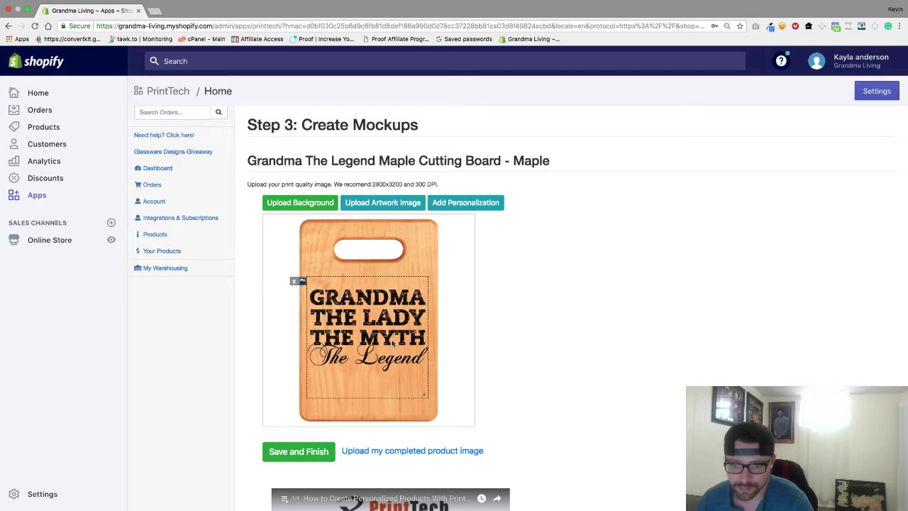
click(560, 346)
click(400, 334)
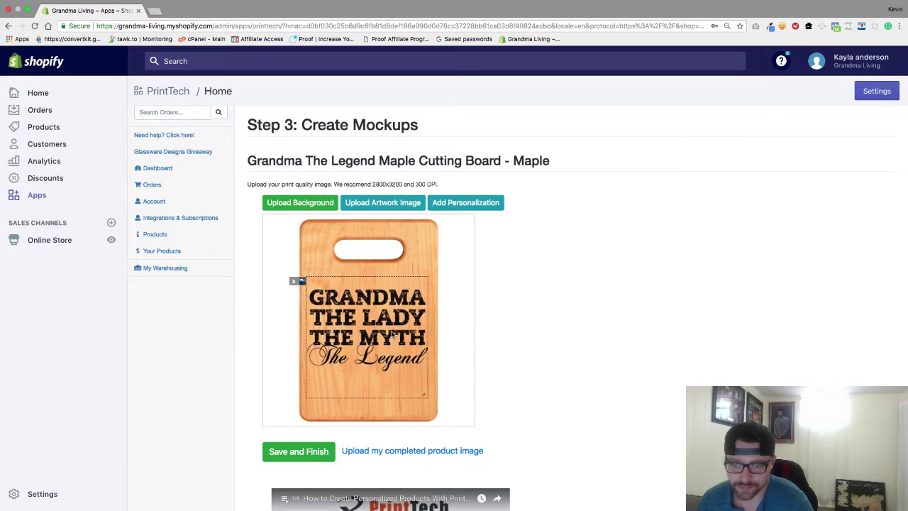
click(539, 338)
click(420, 317)
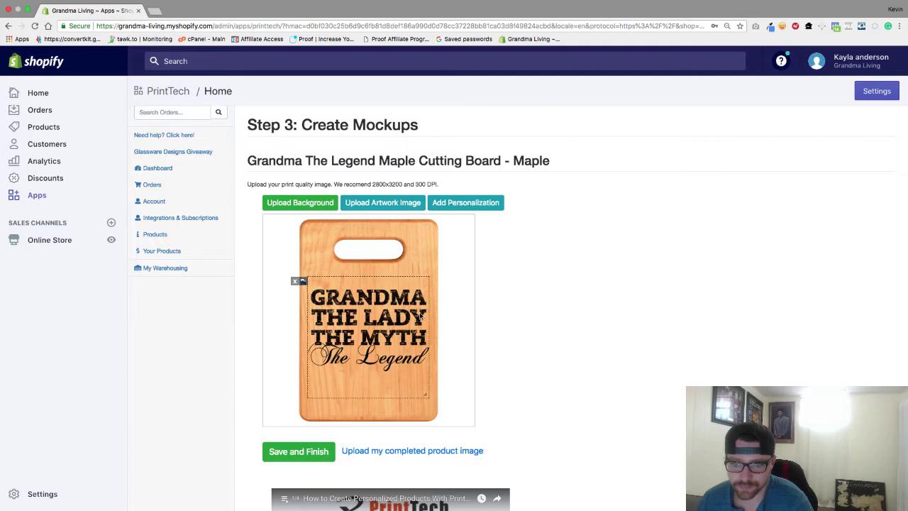
drag(391, 325, 391, 330)
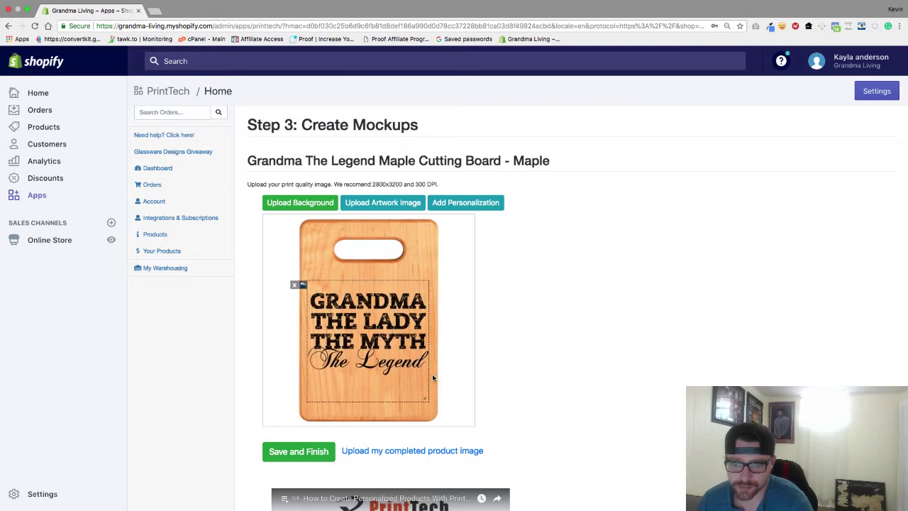
click(512, 357)
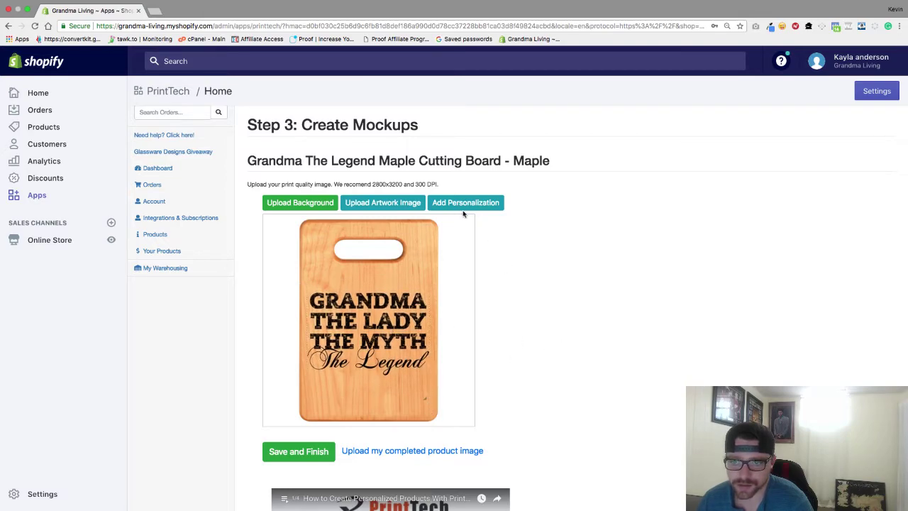
Step: Save and finish the mockup, then push Grandma The Legend Maple Cutting Board to the Shopify store
scroll(501, 295, down, 1)
click(295, 422)
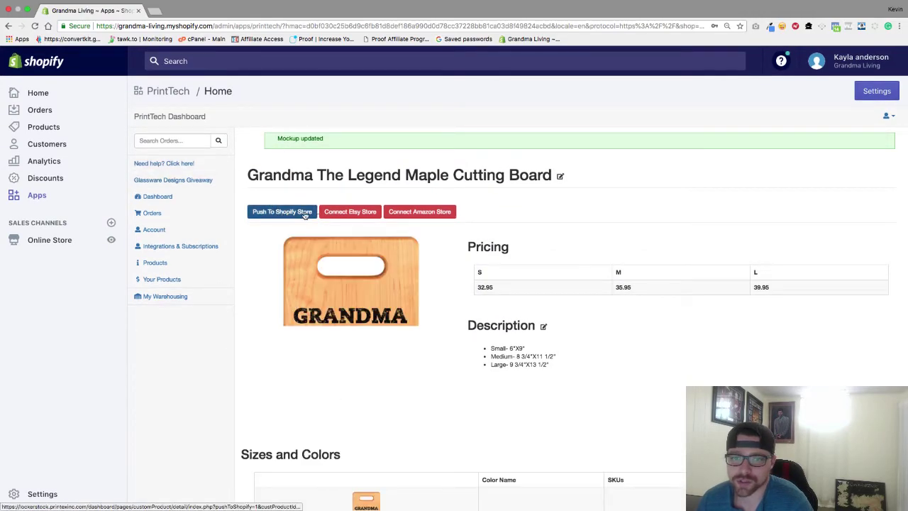
click(283, 211)
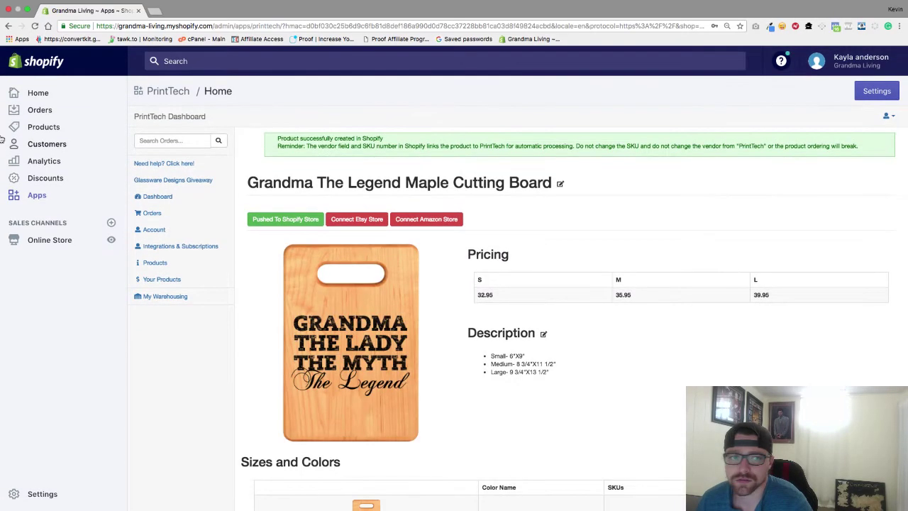
Step: Search Products for 'Grandma The Legend' and open the Maple Cutting Board result
click(42, 127)
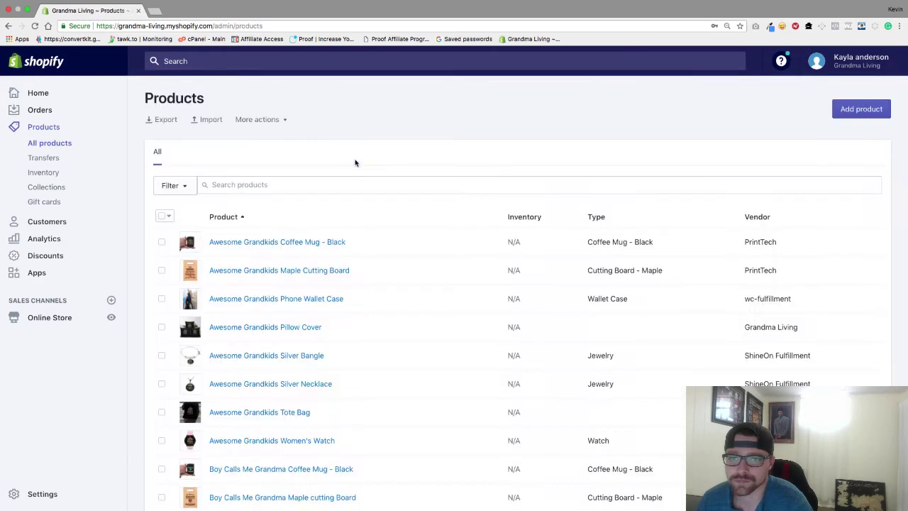
click(330, 183)
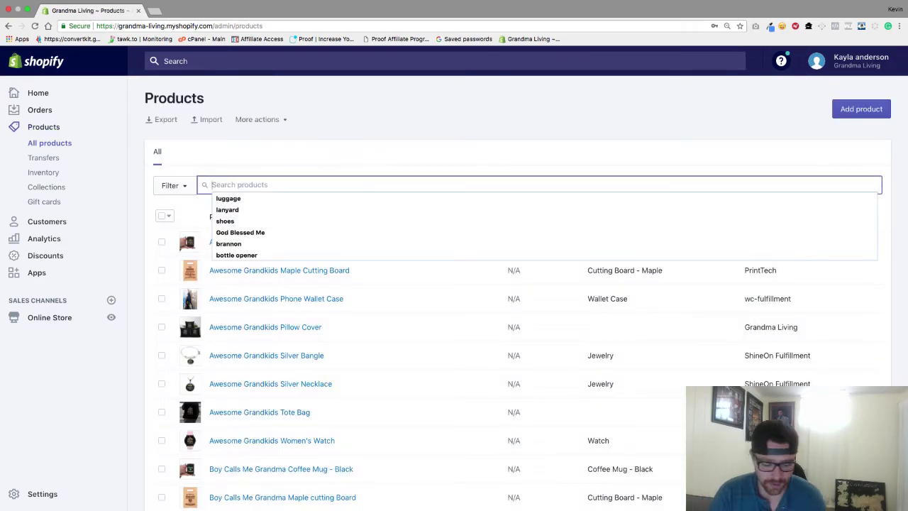
text(Grandma The Legend)
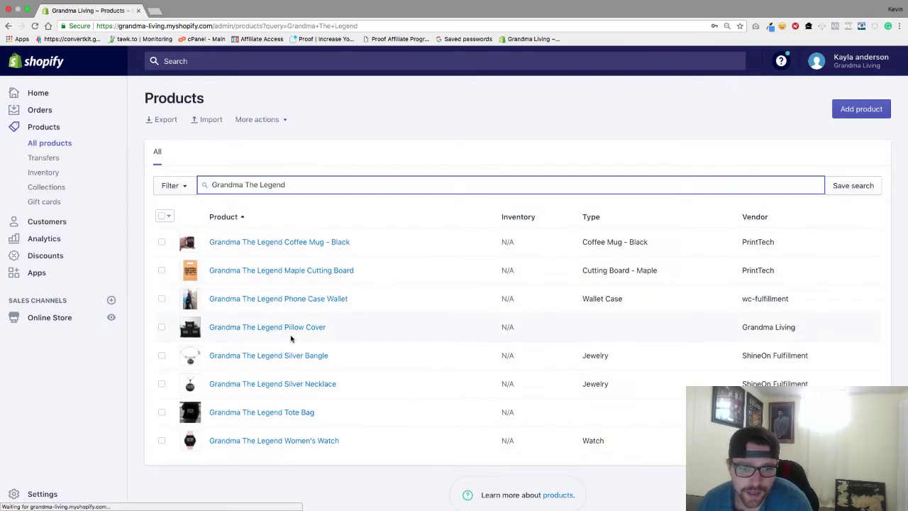
scroll(290, 338, down, 1)
click(292, 260)
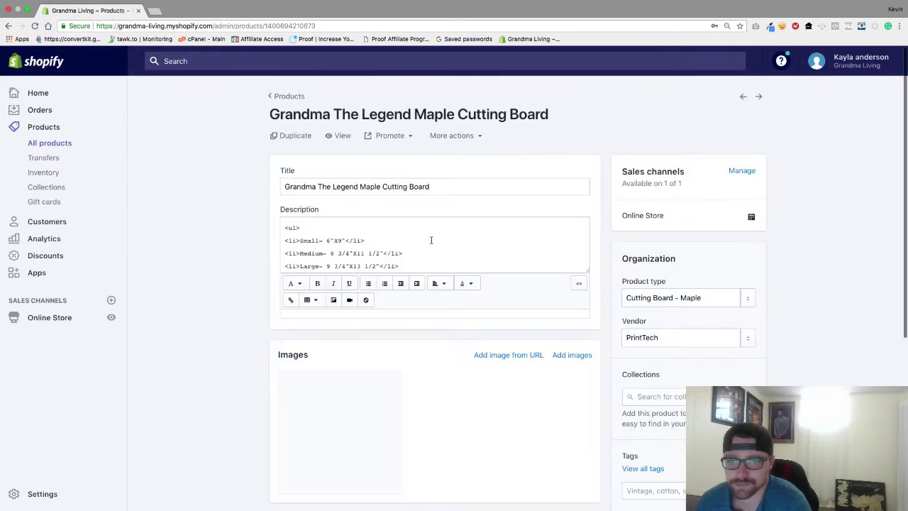
scroll(391, 239, down, 1)
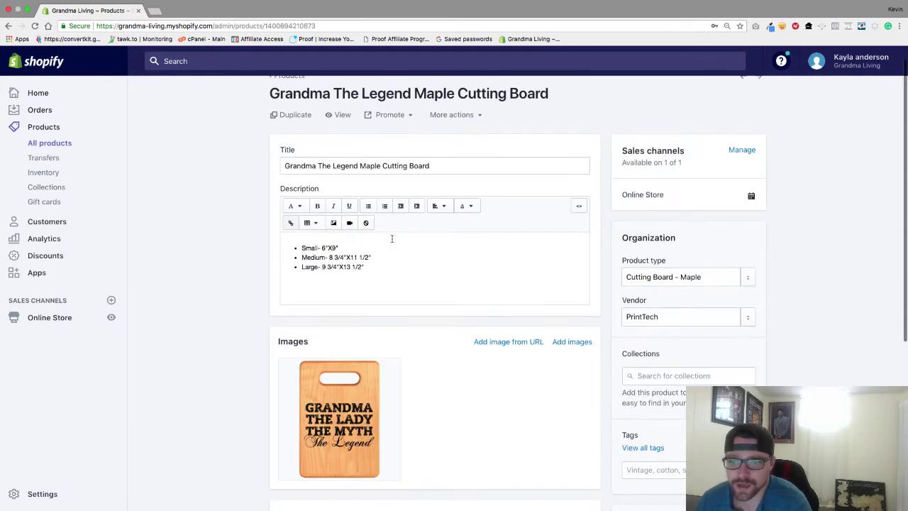
Step: Upload the four maple-cutting-board JPGs (main, white, side, closeup) from the Cutting Board - Maple folder
click(572, 341)
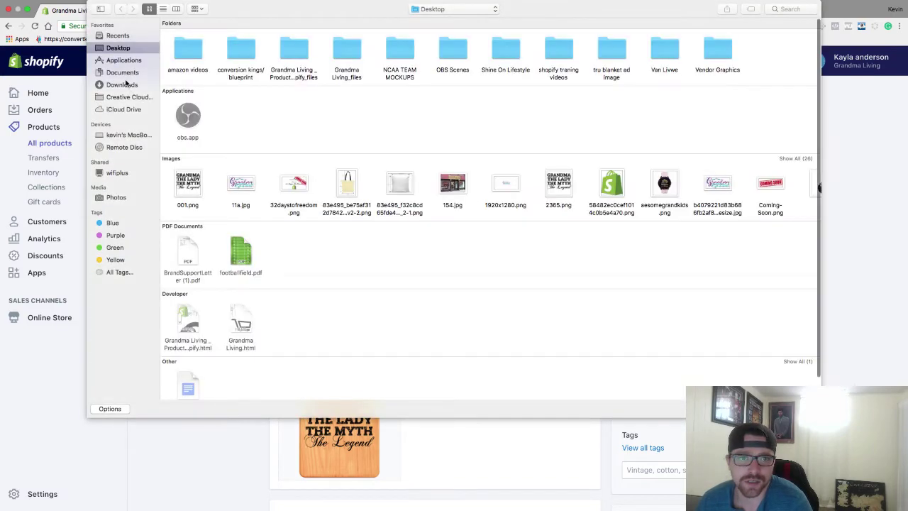
click(123, 85)
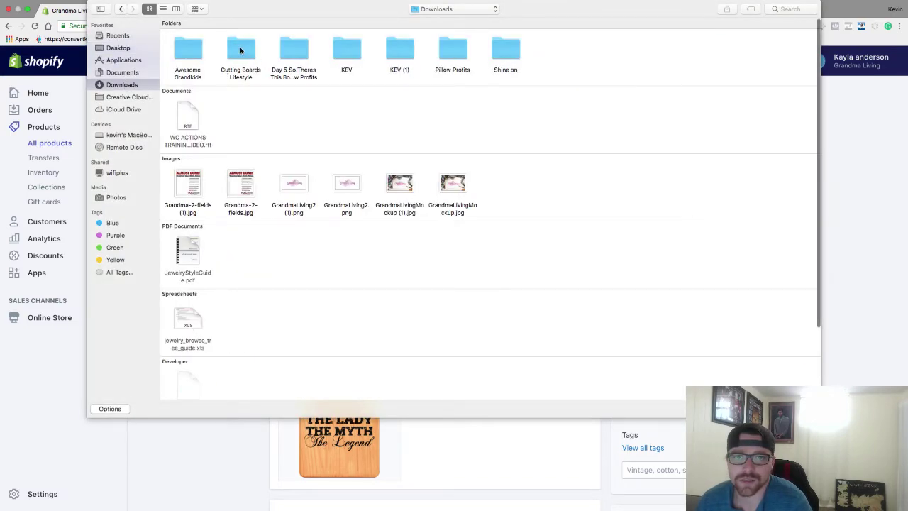
double_click(240, 47)
click(194, 50)
double_click(193, 49)
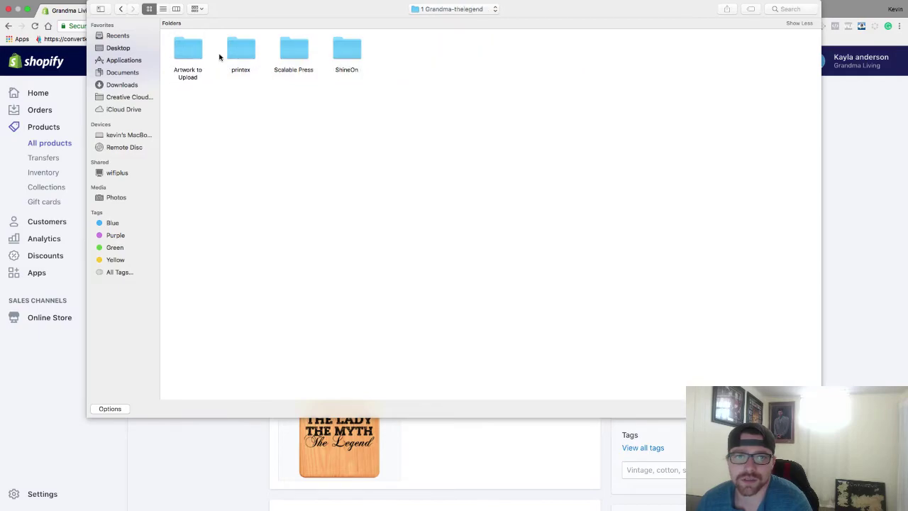
double_click(242, 54)
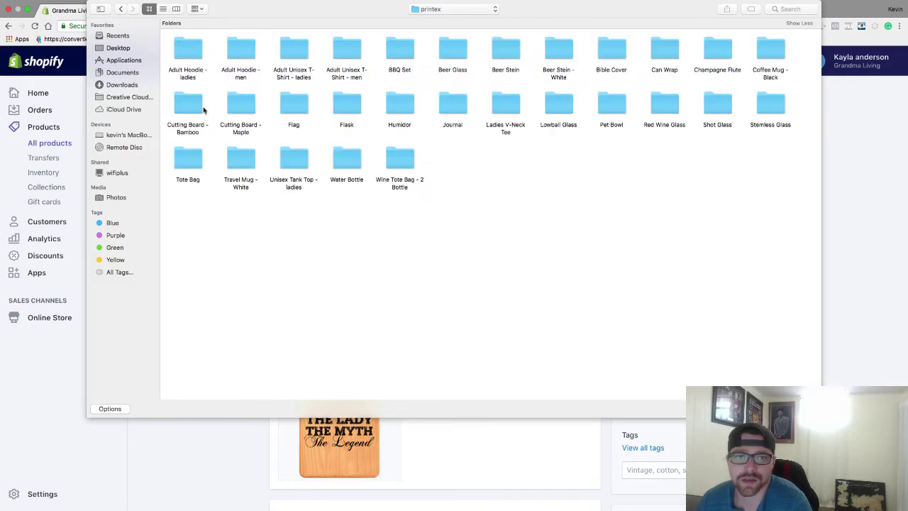
click(241, 110)
double_click(242, 112)
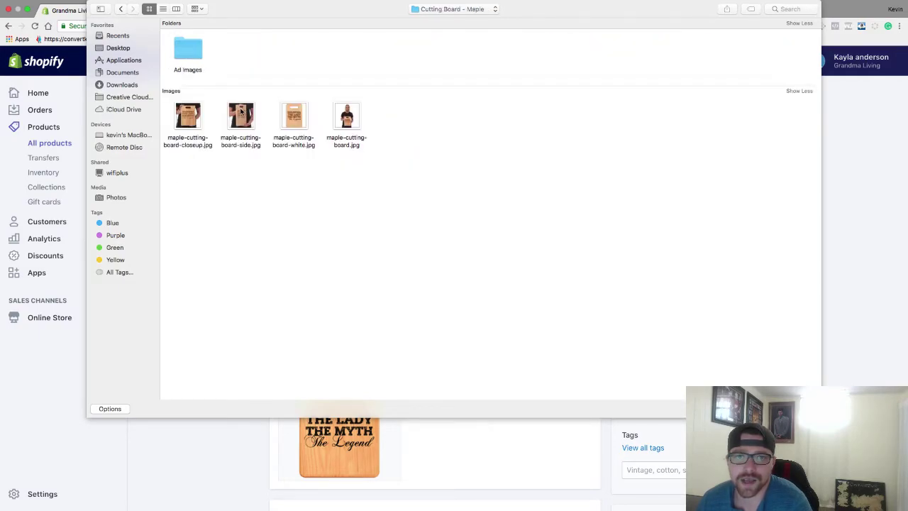
click(338, 124)
super+click(302, 122)
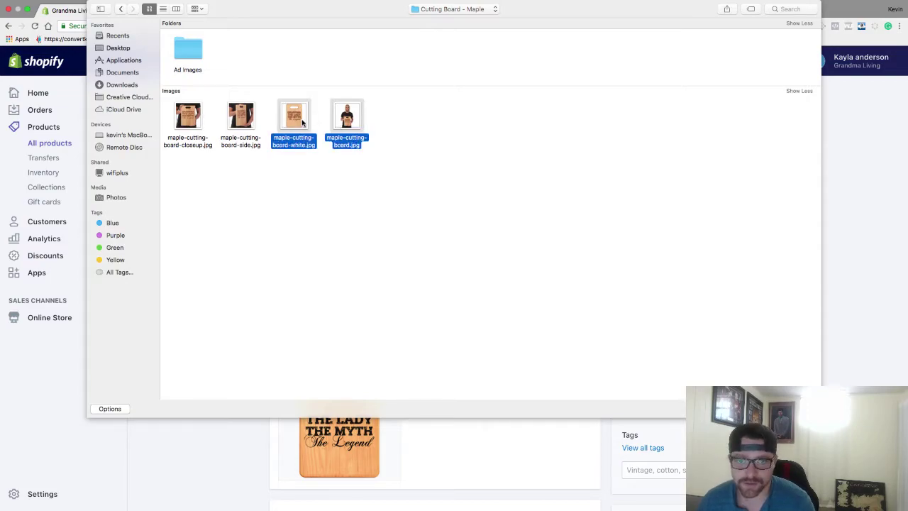
super+click(230, 121)
super+click(193, 114)
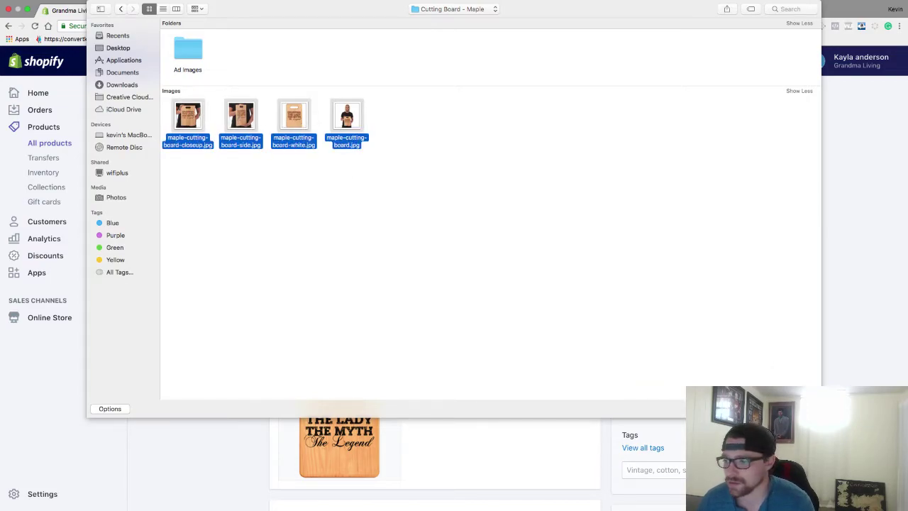
key(Return)
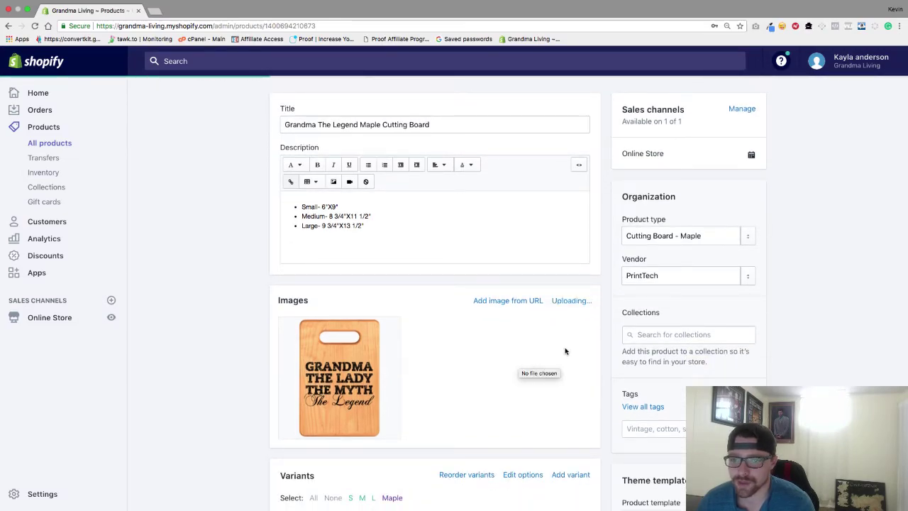
Step: Delete the old mockup image and move the plain white board photo to first position
scroll(565, 350, down, 3)
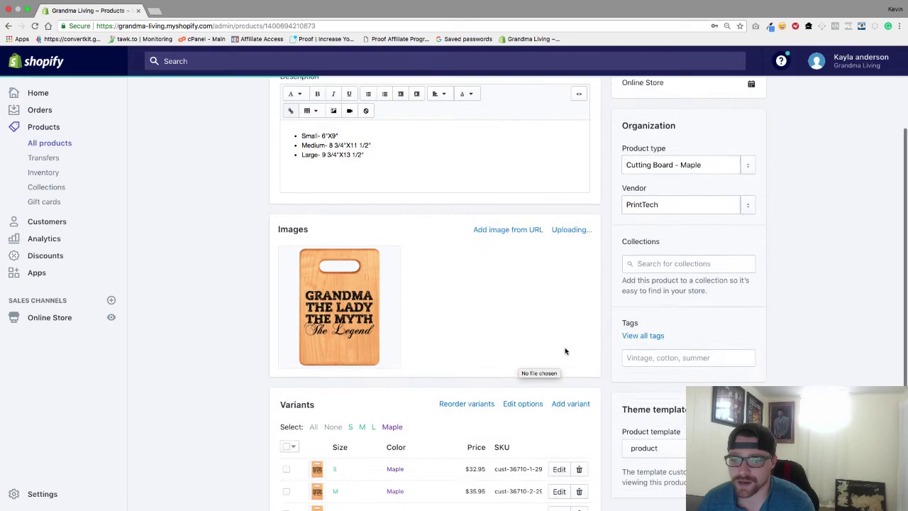
scroll(565, 351, down, 2)
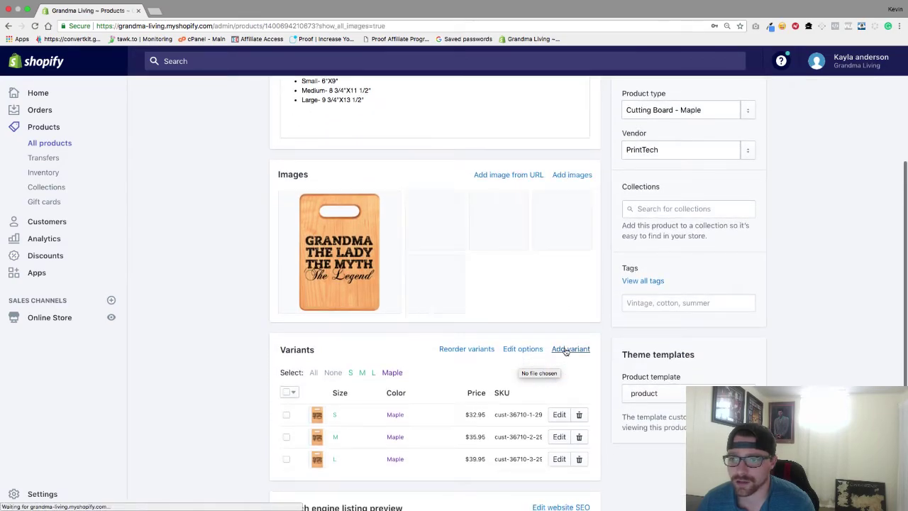
scroll(565, 350, up, 1)
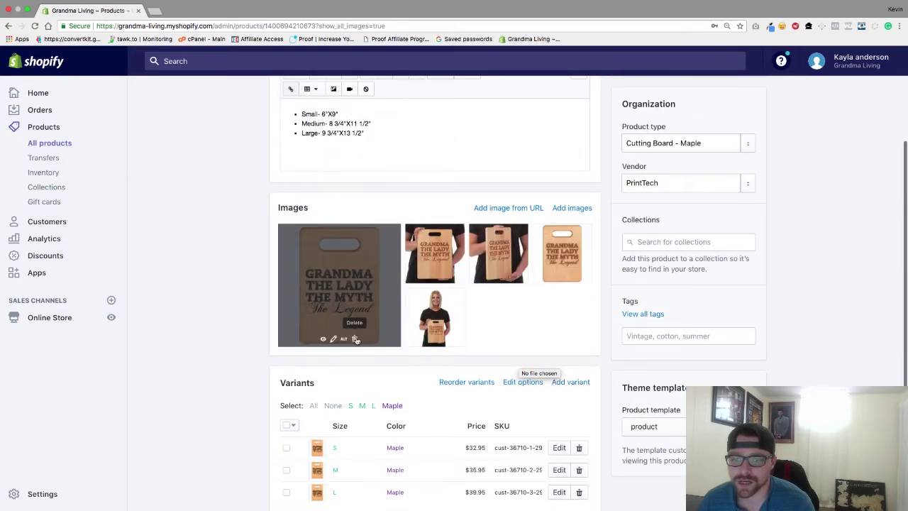
click(357, 339)
click(550, 174)
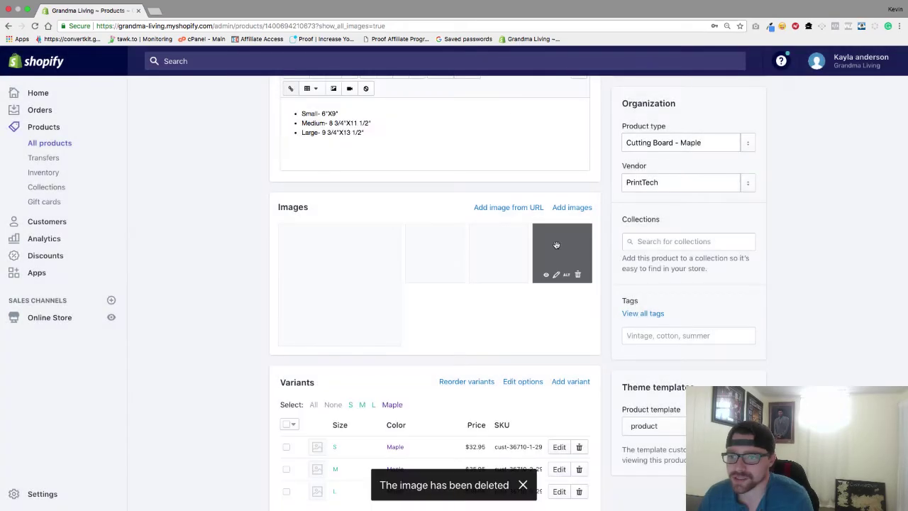
drag(496, 252, 339, 276)
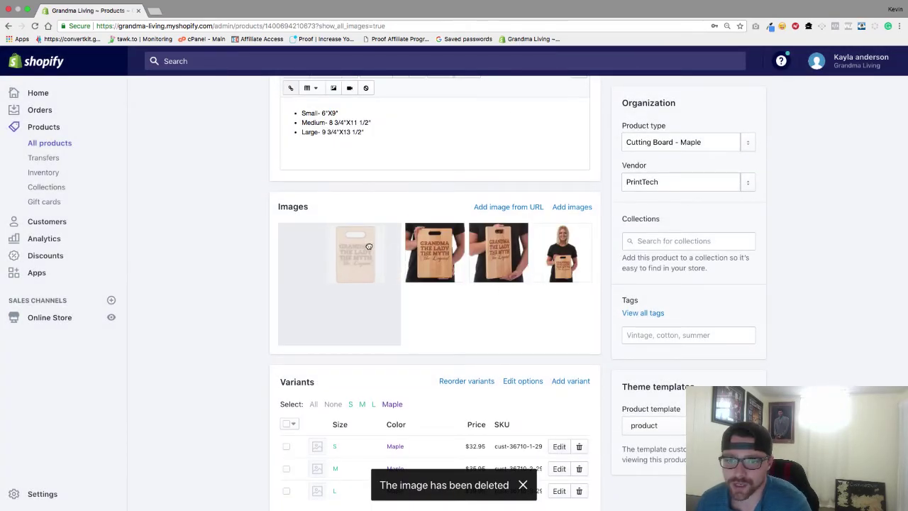
Step: Remove the Color option from the product's variant options and save the options
scroll(543, 342, down, 1)
scroll(543, 342, down, 3)
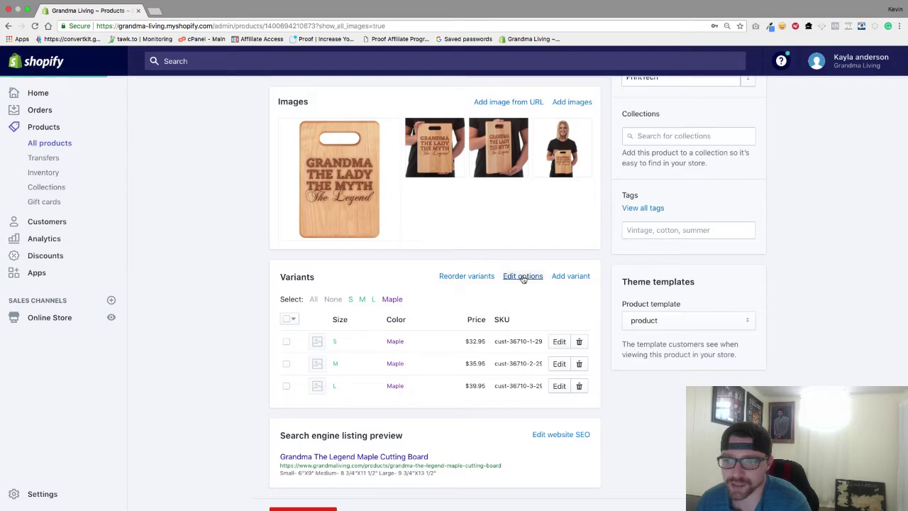
click(523, 277)
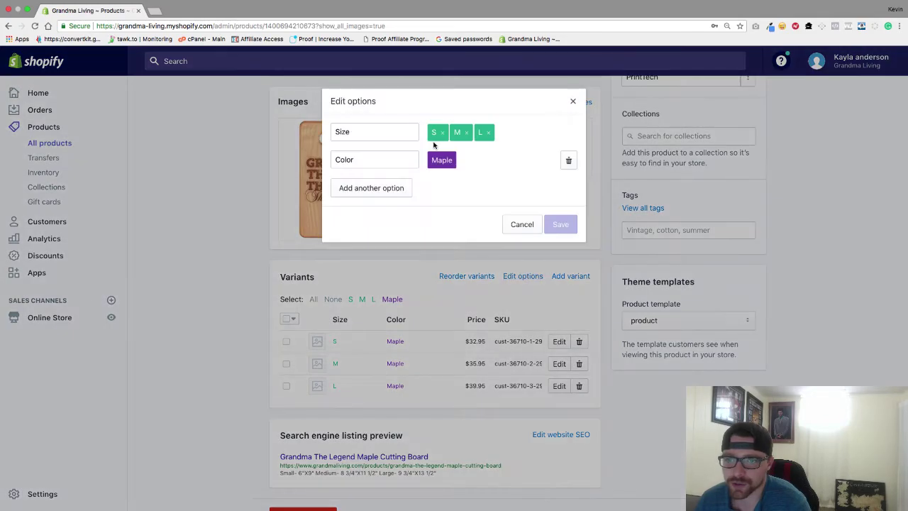
click(568, 162)
click(560, 197)
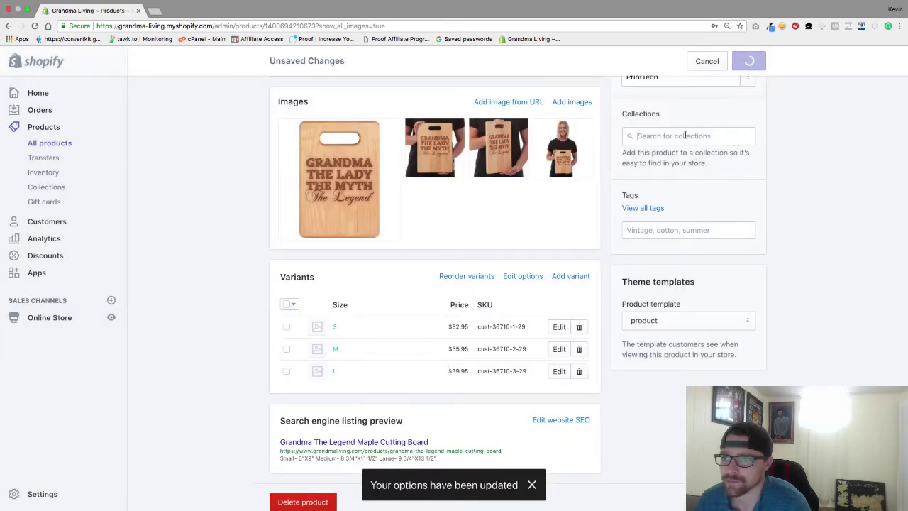
Step: Add the product to the Cutting Boards collection and tag it 'Grandma The Legend'
click(685, 136)
click(663, 190)
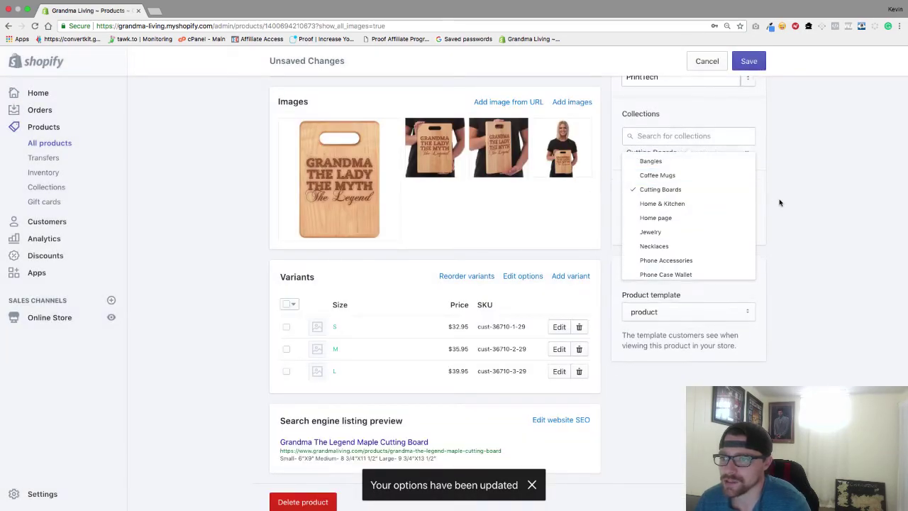
click(780, 202)
click(717, 221)
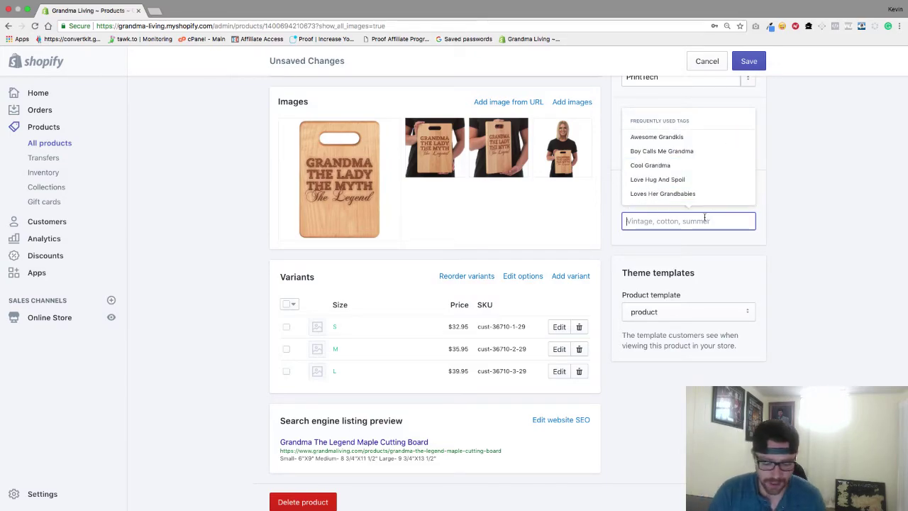
text(Grandma)
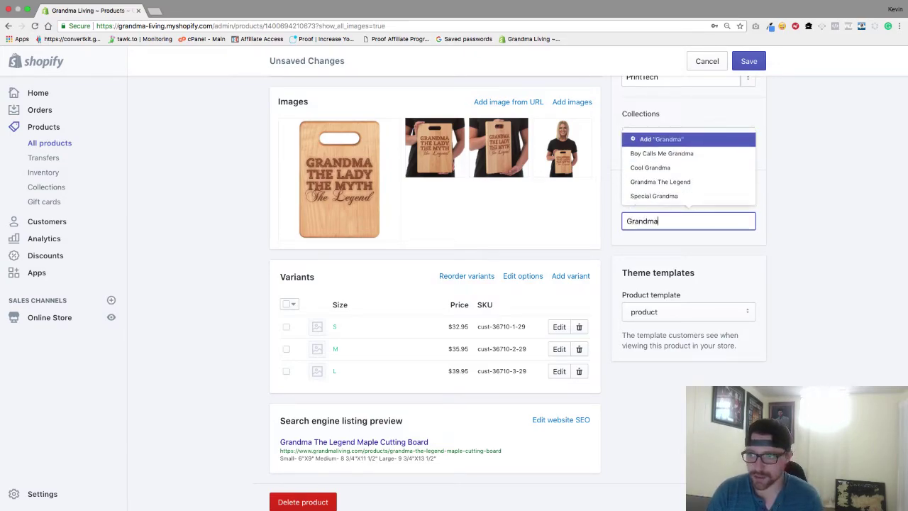
click(681, 185)
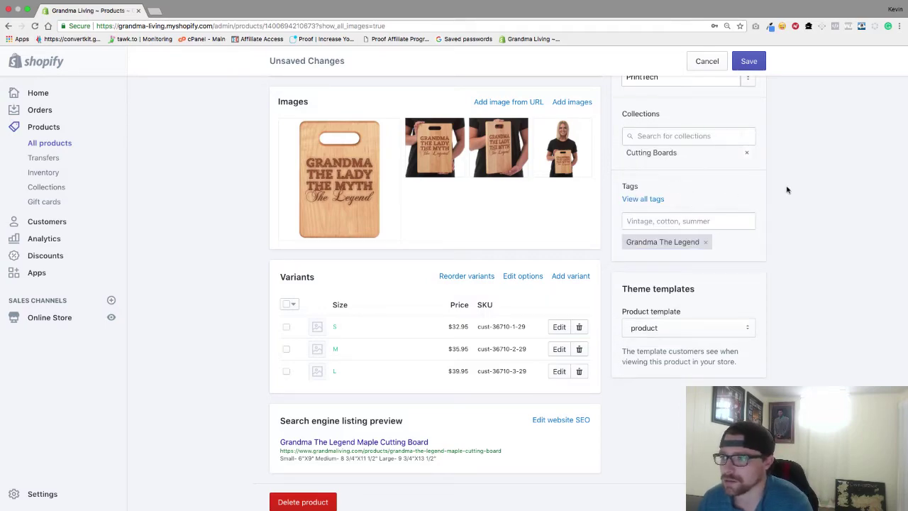
Step: Save the product, view it on the storefront, then return to the admin page
click(750, 60)
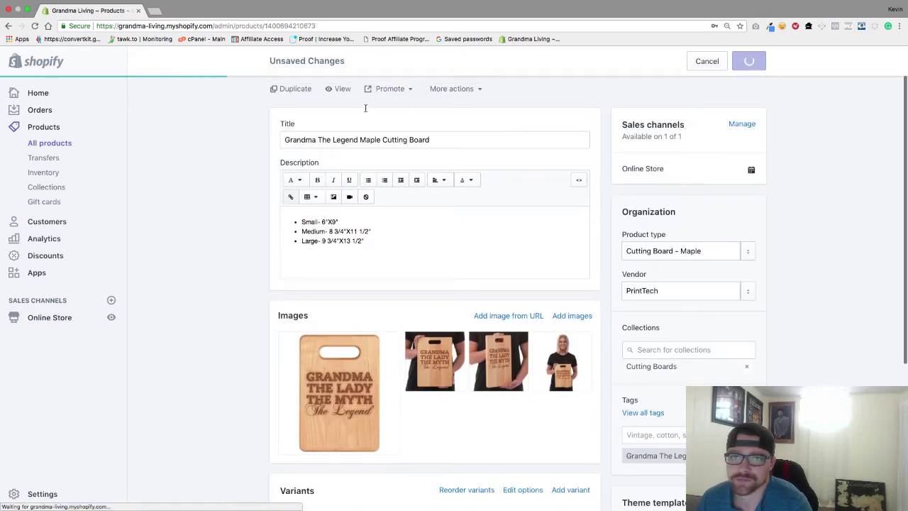
click(336, 135)
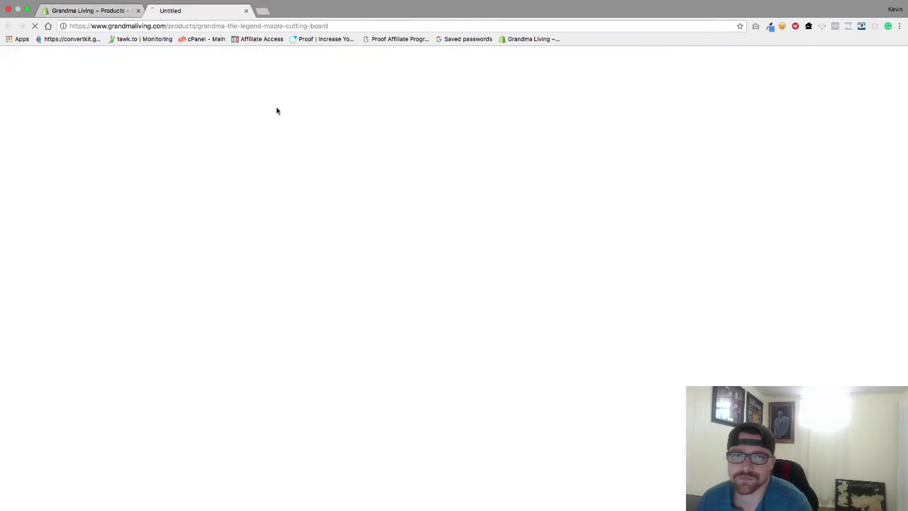
click(110, 10)
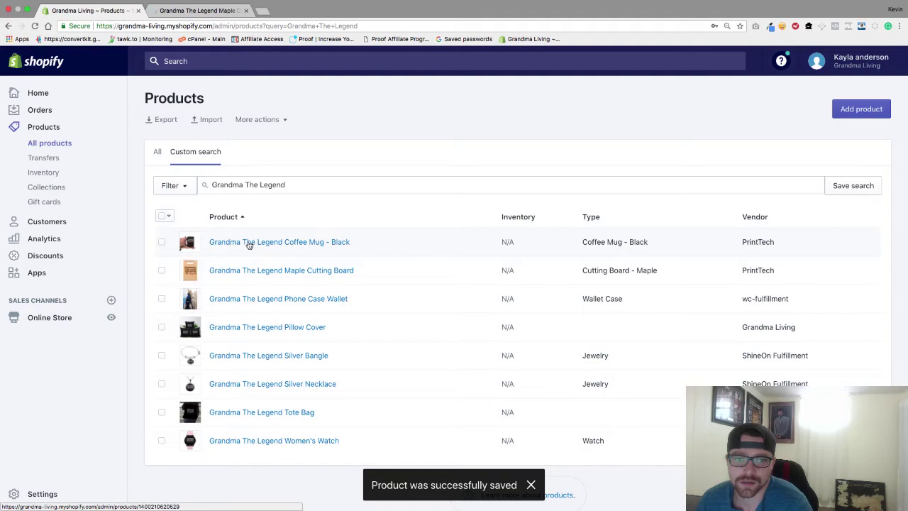
Step: Open Awesome Grandkids Maple Cutting Board, select all its description HTML, then return to Products
click(250, 242)
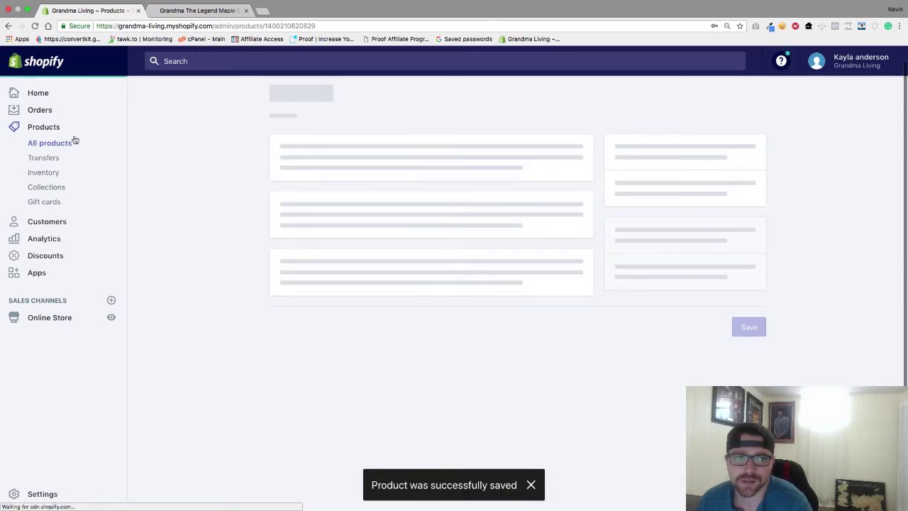
click(73, 142)
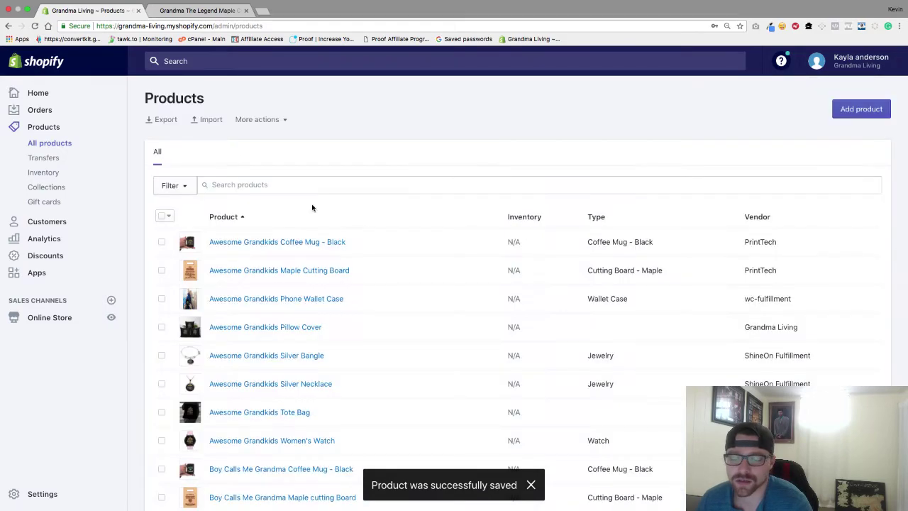
click(270, 270)
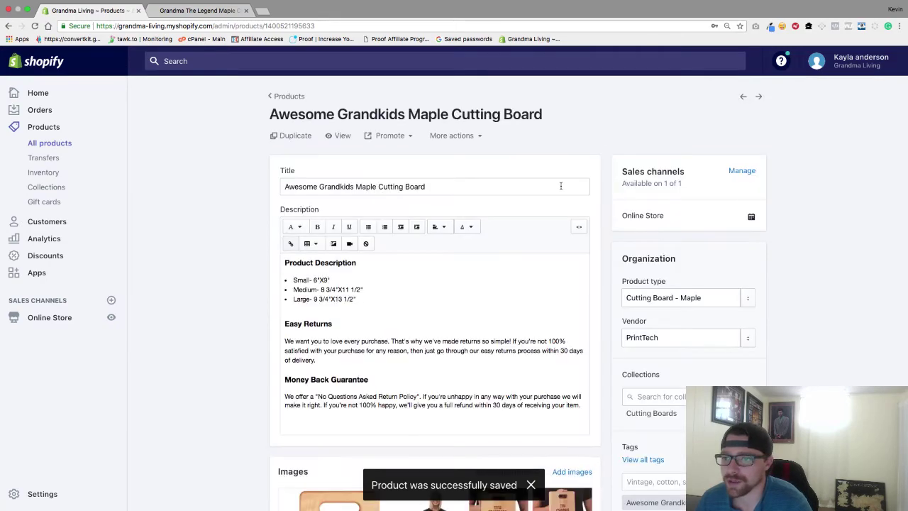
click(578, 226)
scroll(391, 280, down, 3)
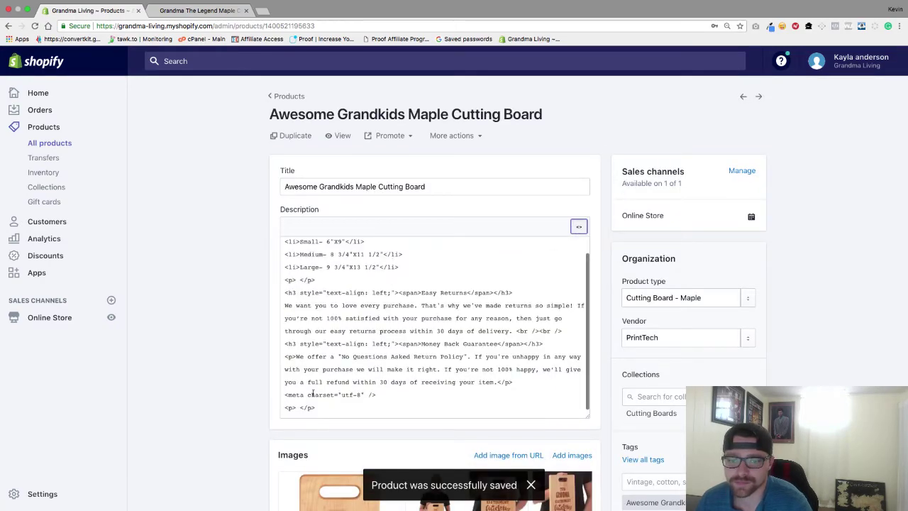
drag(312, 394, 284, 210)
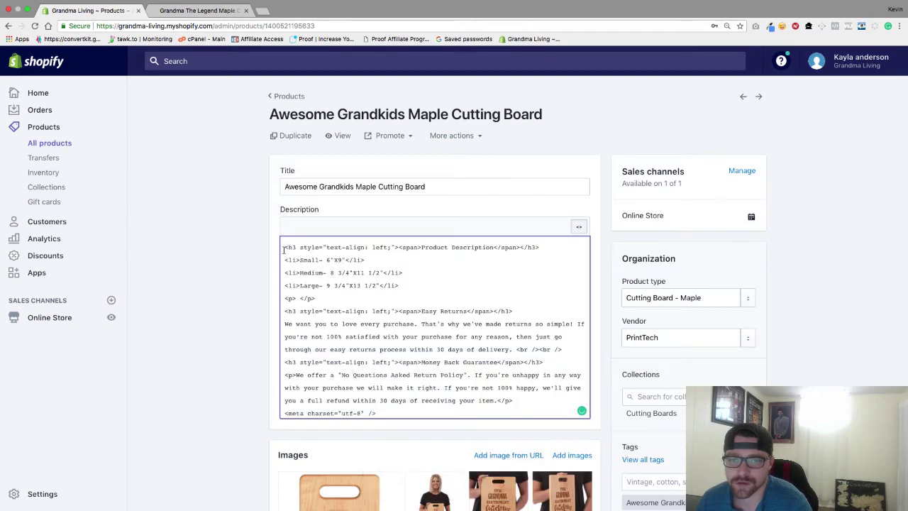
drag(285, 247, 393, 414)
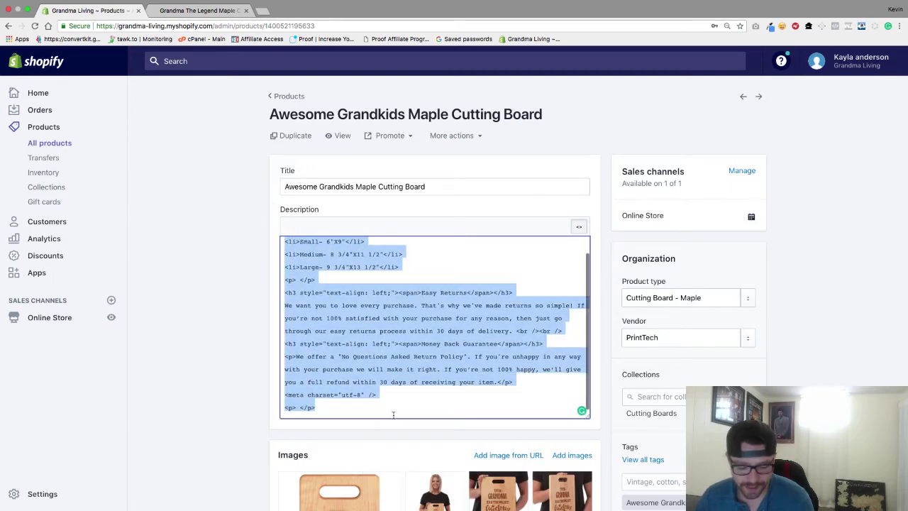
click(279, 98)
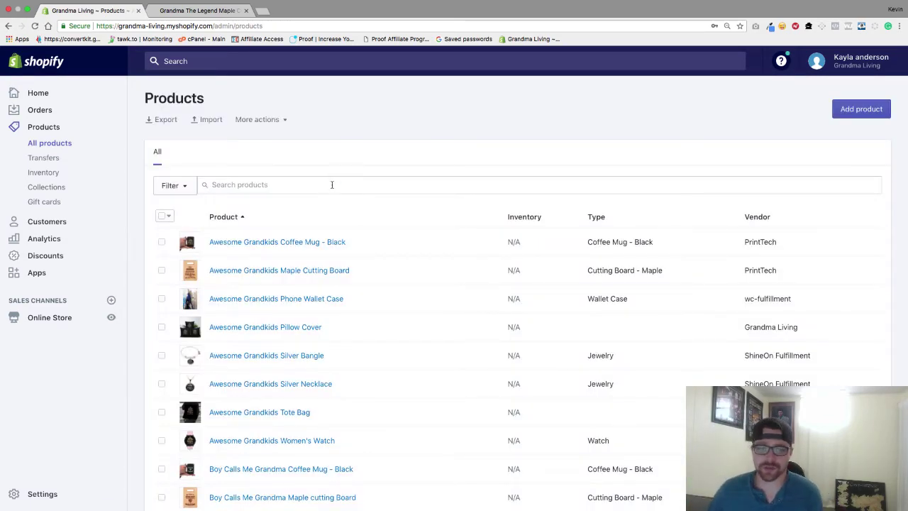
Step: Search products for 'grandma' and open the Grandma The Legend Silver Bangle
click(331, 184)
text(grand)
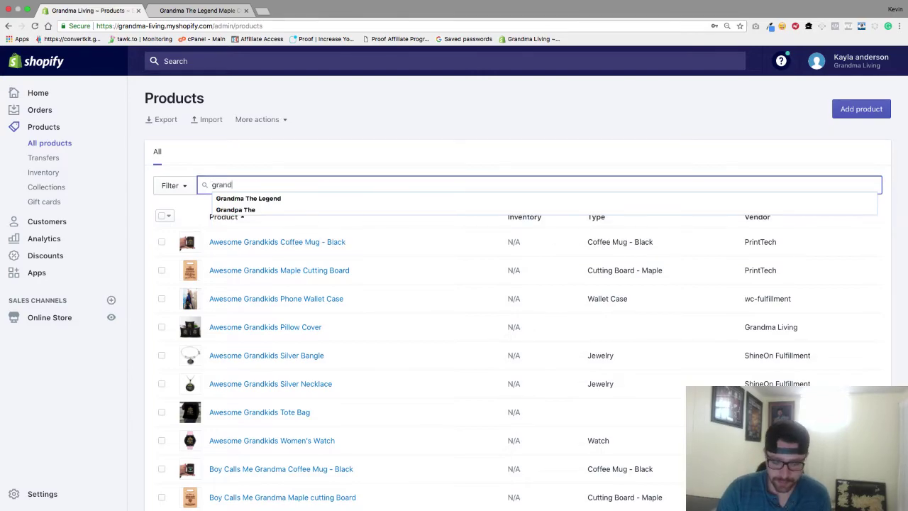
text(ma)
key(Down)
key(Return)
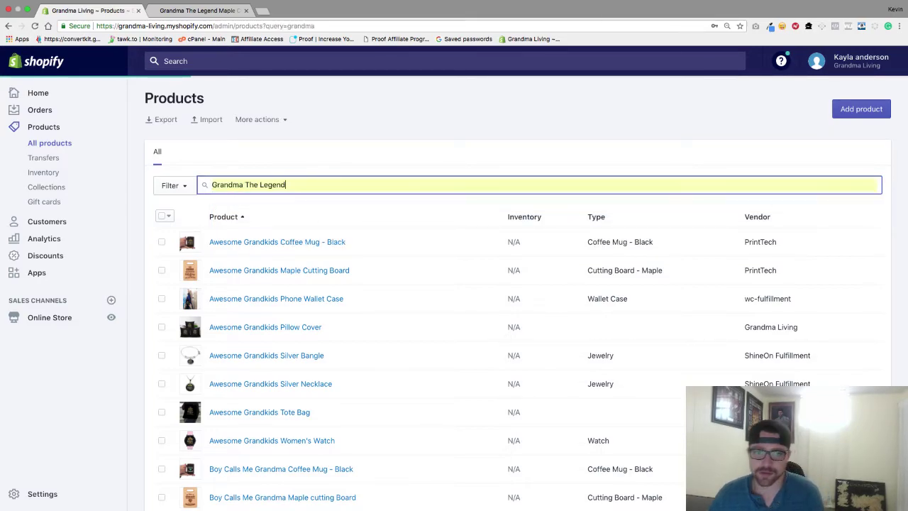
click(227, 354)
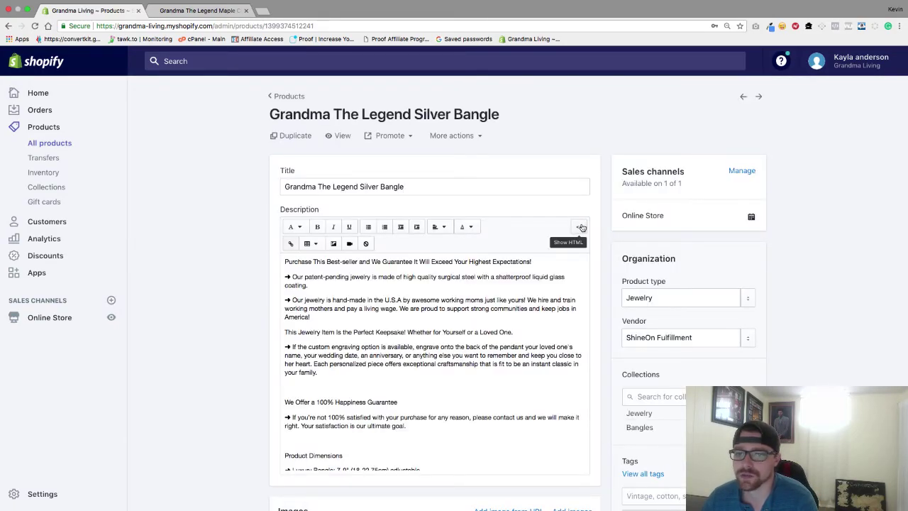
Step: Check the bangle's description HTML, then go back and open the Maple Cutting Board
click(581, 227)
scroll(433, 340, down, 4)
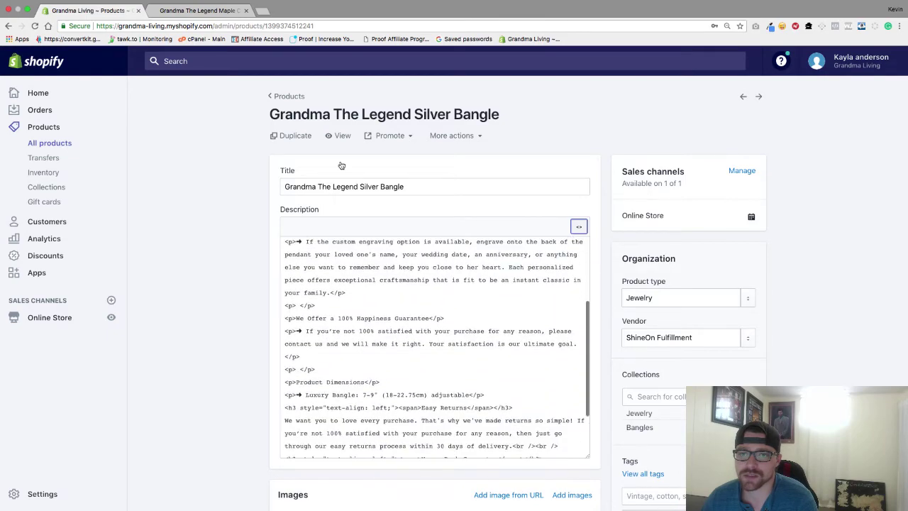
click(295, 96)
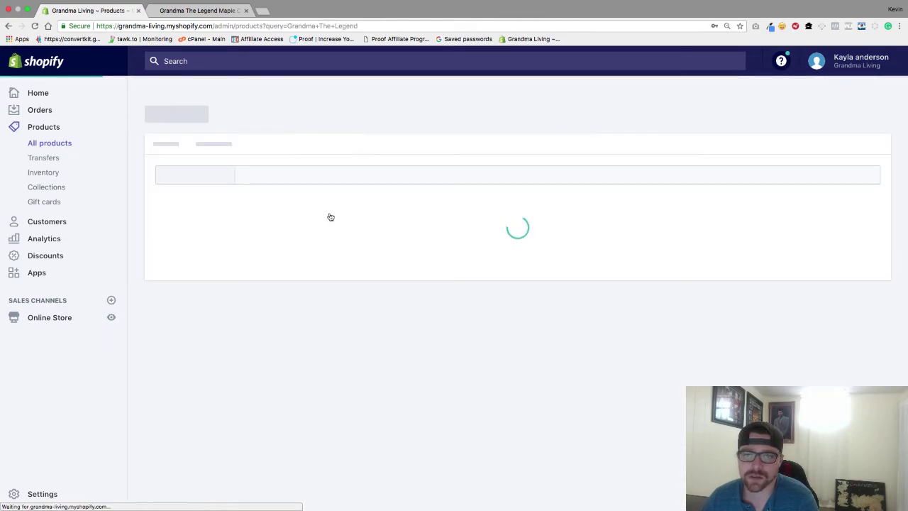
click(304, 271)
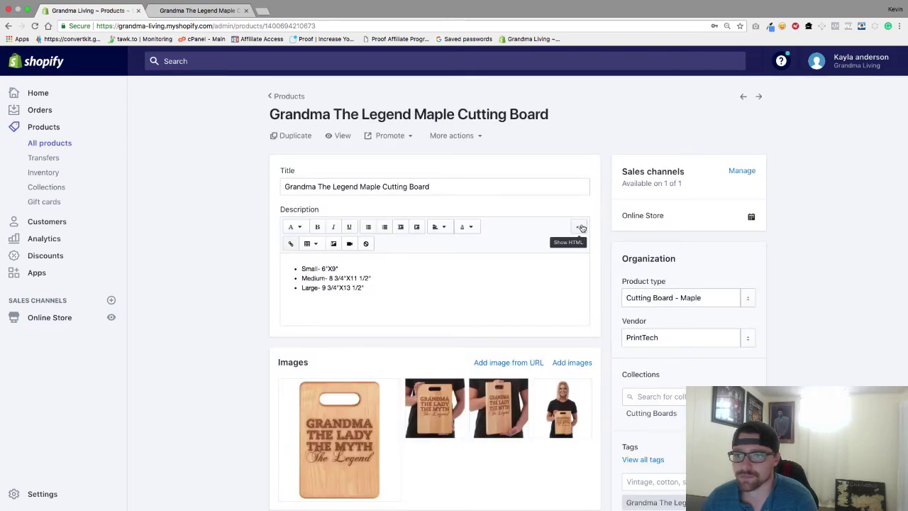
Step: Paste the prepared description HTML into the board's description in HTML view
click(578, 227)
click(312, 300)
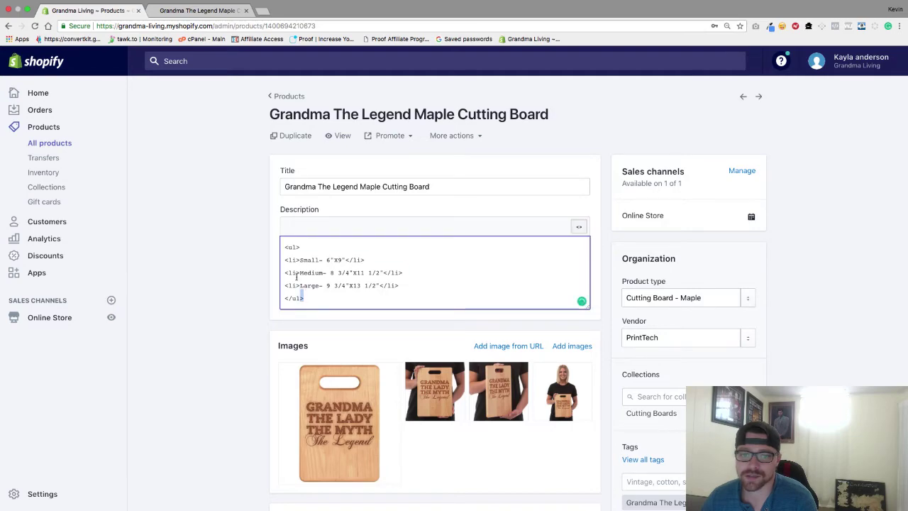
click(285, 245)
text(<p>We offer a "No Questions Asked Return Policy". If you're unhappy in any way with your purchase we will make it right. If you're not 100% happy, we'll give you a full refund within 30 days of receiving your item.</p> <meta charset="utf-8" /> <p> </p>)
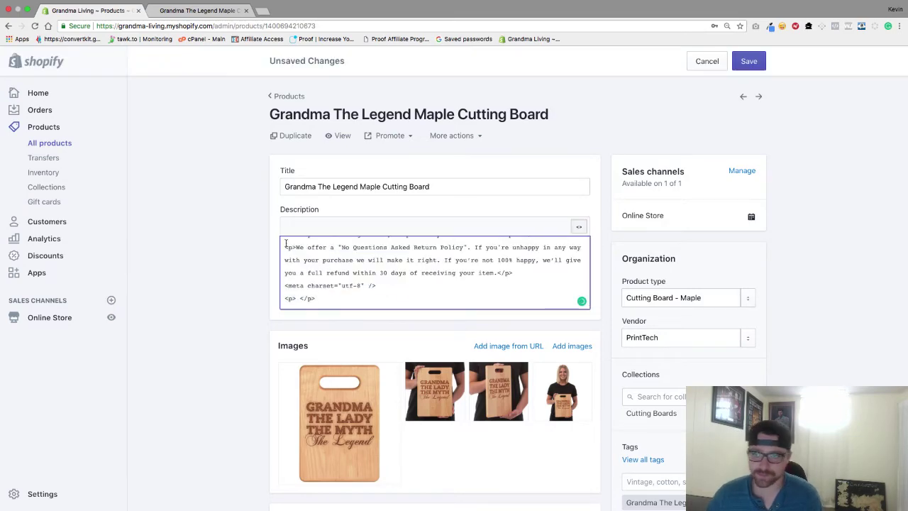
click(578, 226)
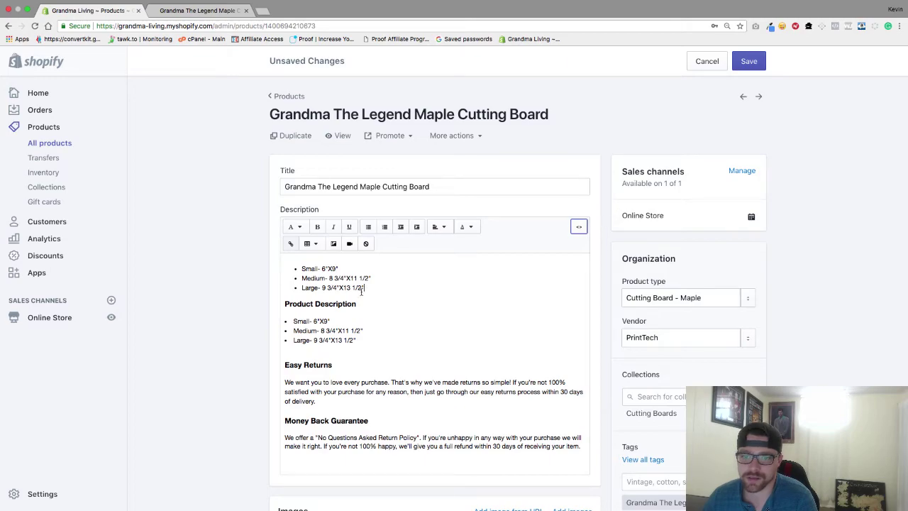
Step: Delete the three duplicate size bullets and blank line, save, and switch to the storefront
drag(363, 288, 287, 263)
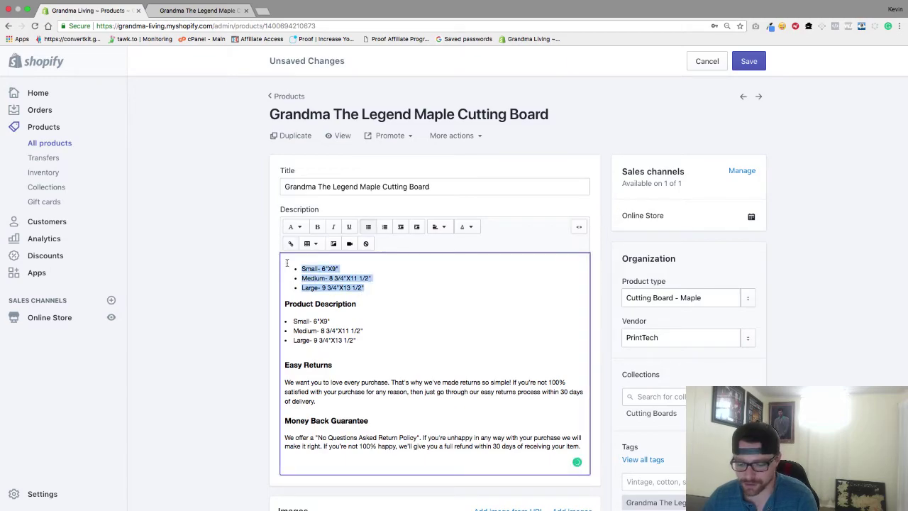
key(BackSpace)
key(BackSpace)
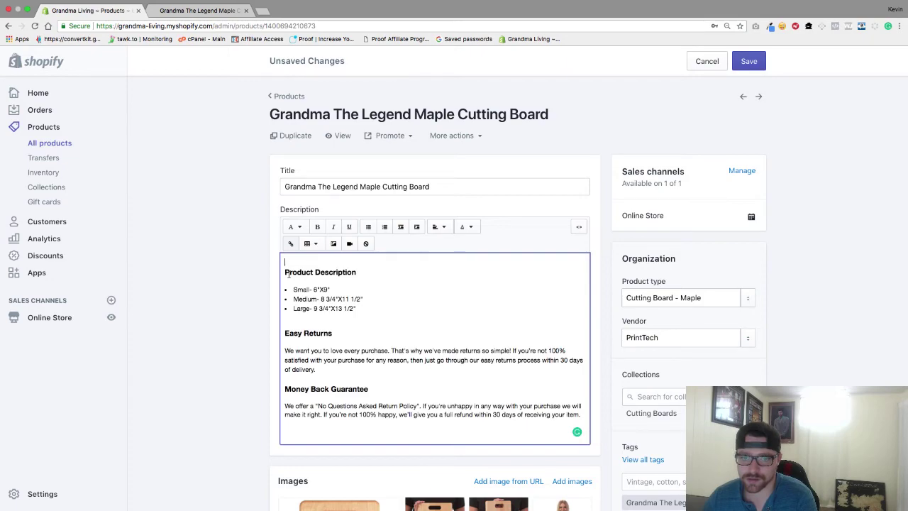
key(BackSpace)
click(748, 61)
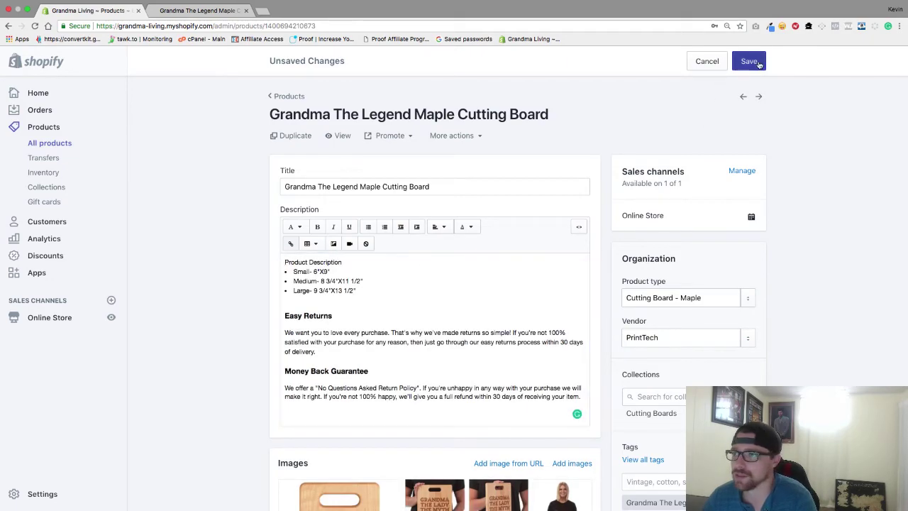
click(197, 10)
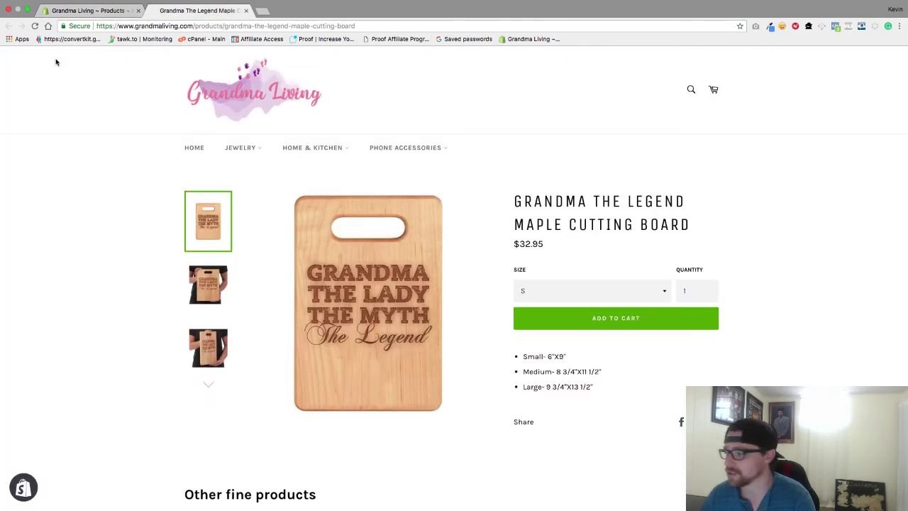
Step: Reload the storefront page to confirm the new sections, then return to the admin editor
click(35, 27)
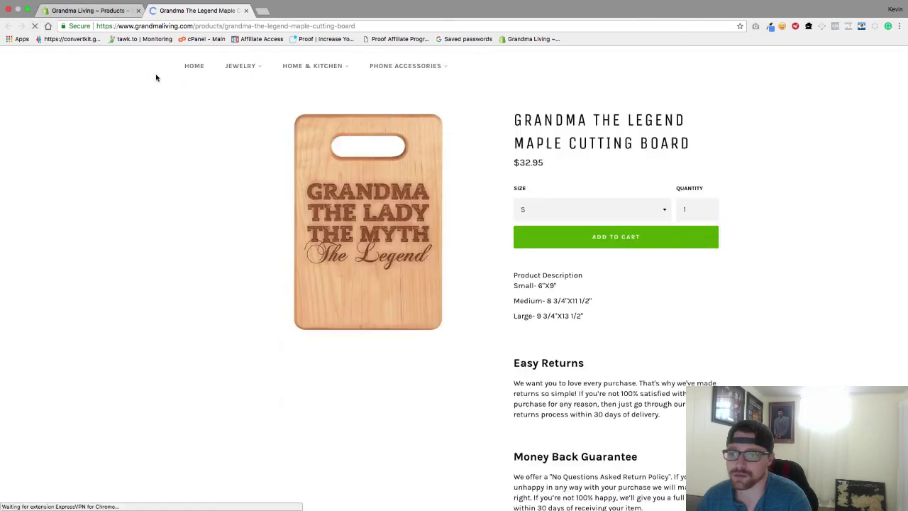
click(119, 12)
Step: Replace Product Description's opening div tag with the Easy Returns h3/span opening tags
click(578, 226)
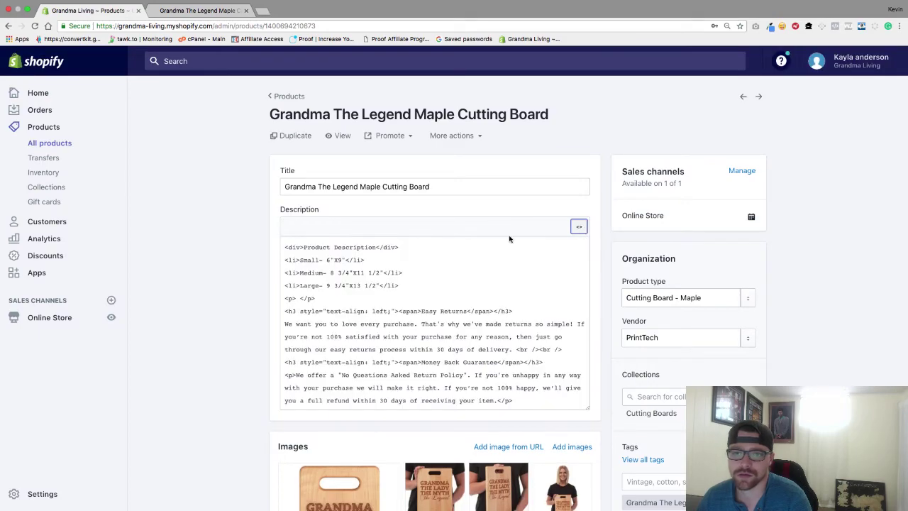
scroll(369, 277, down, 1)
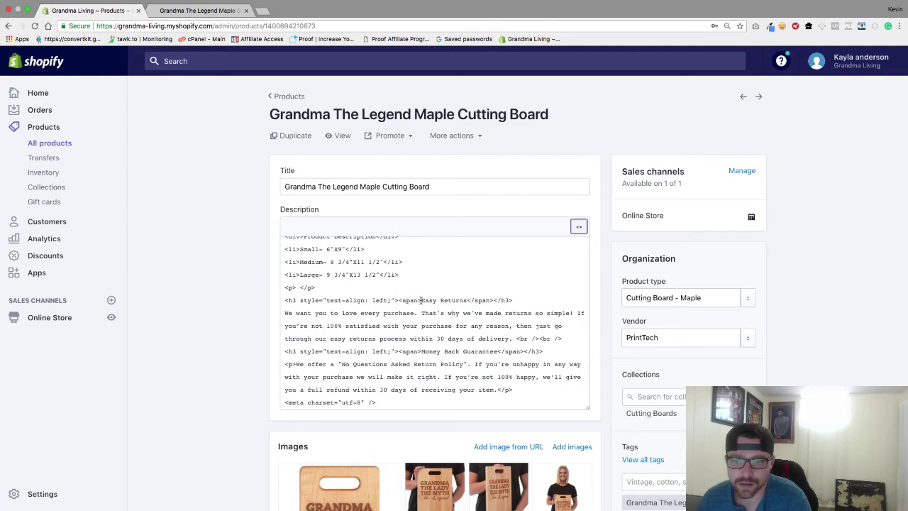
drag(421, 300, 295, 298)
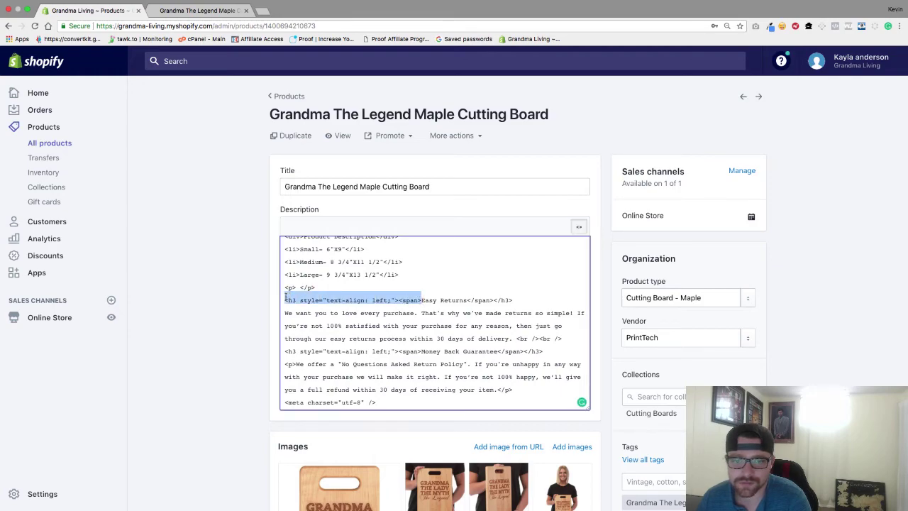
right_click(299, 298)
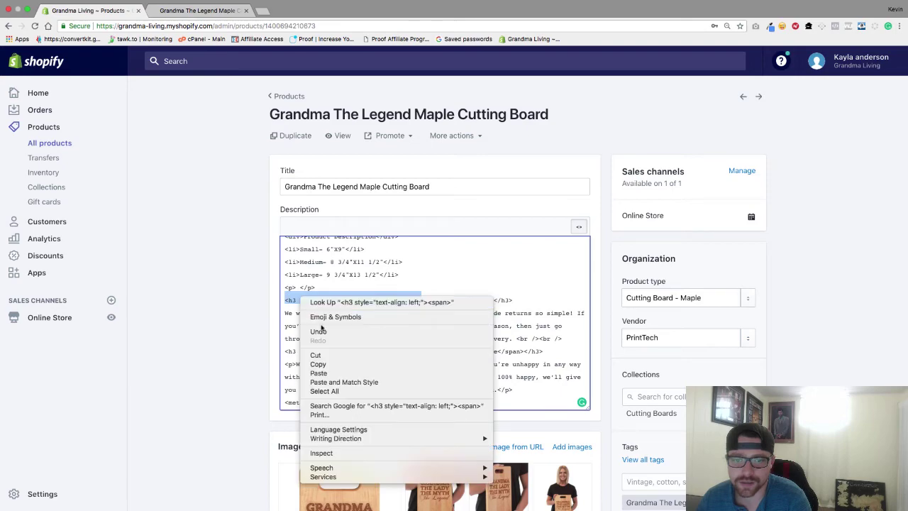
click(323, 363)
scroll(337, 252, up, 1)
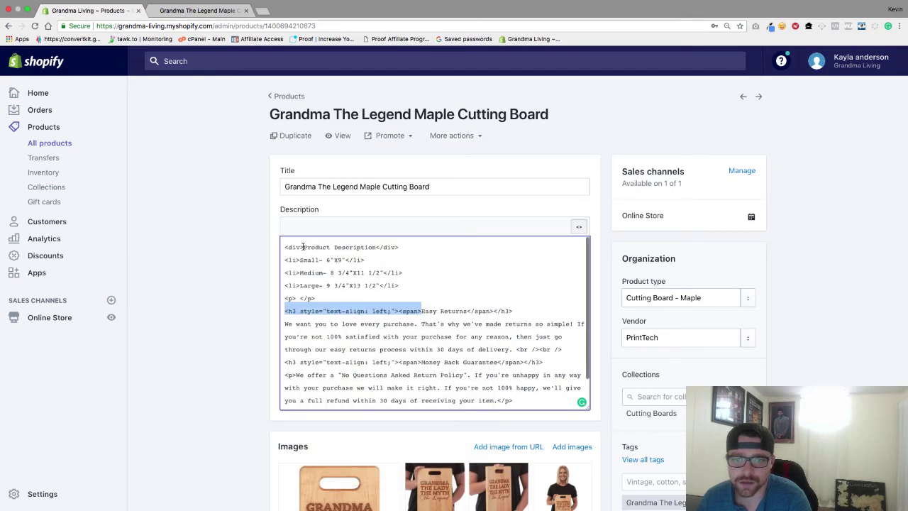
drag(303, 246, 285, 245)
key(super+v)
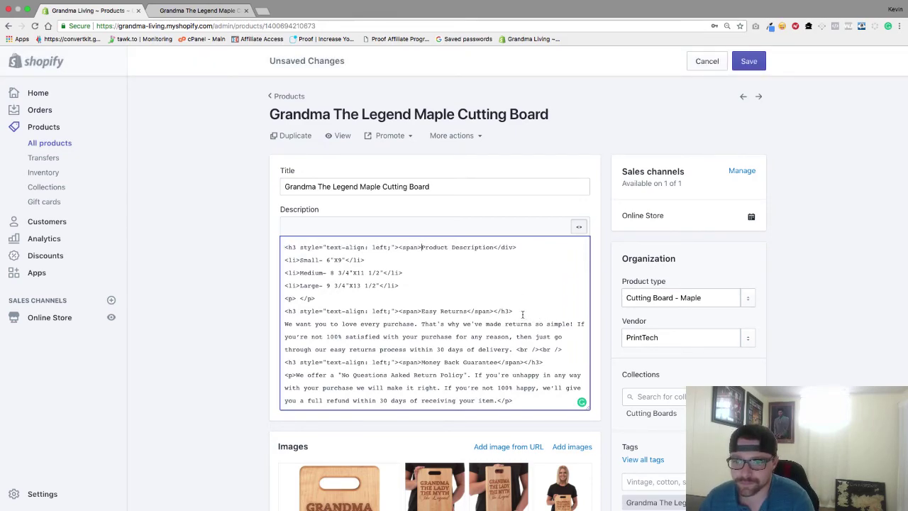
Step: Replace its closing div with the </span></h3> closing tags and save the product
drag(521, 311, 470, 312)
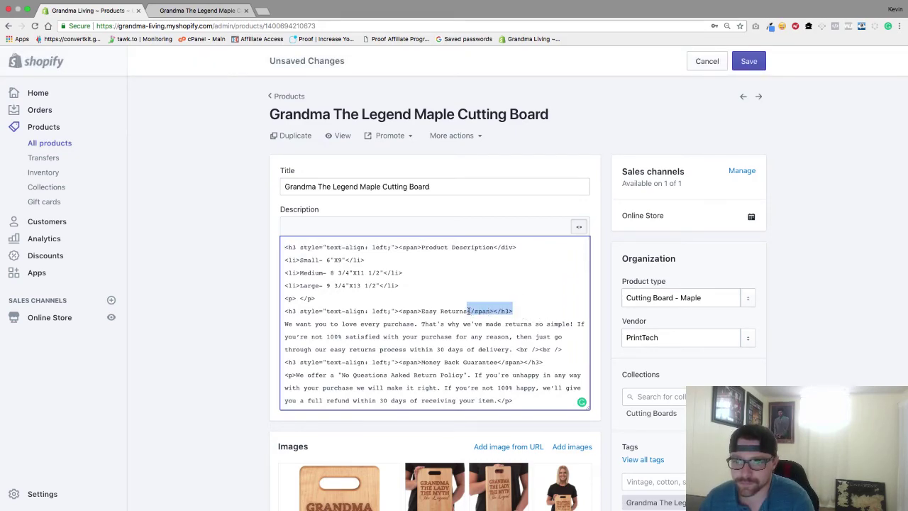
right_click(485, 309)
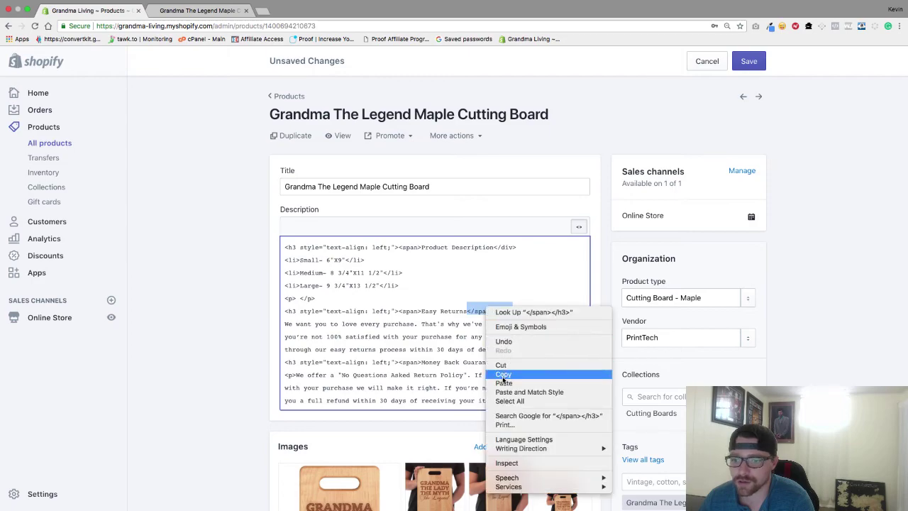
click(503, 374)
drag(519, 246, 502, 247)
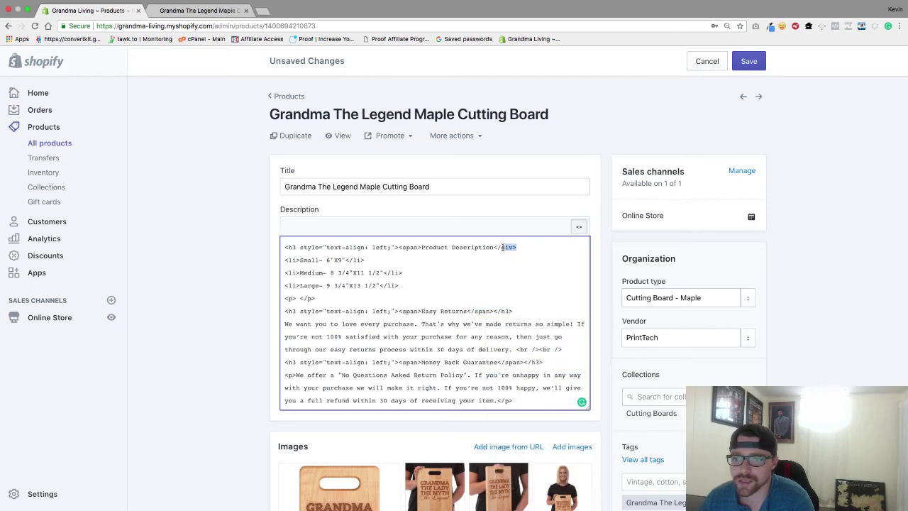
key(super+v)
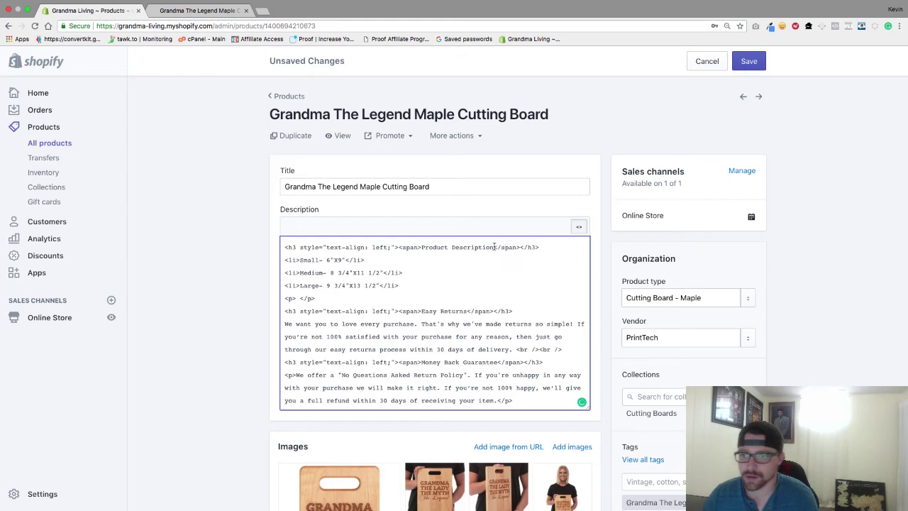
click(747, 62)
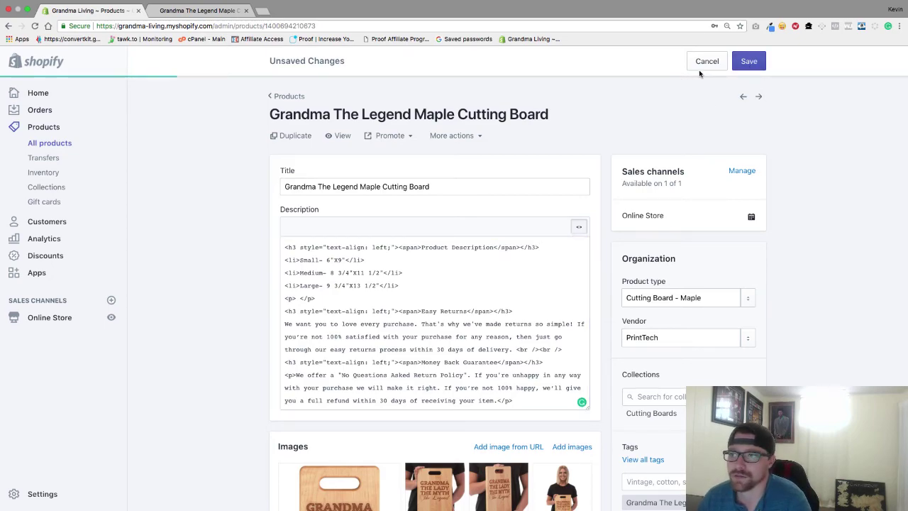
click(761, 63)
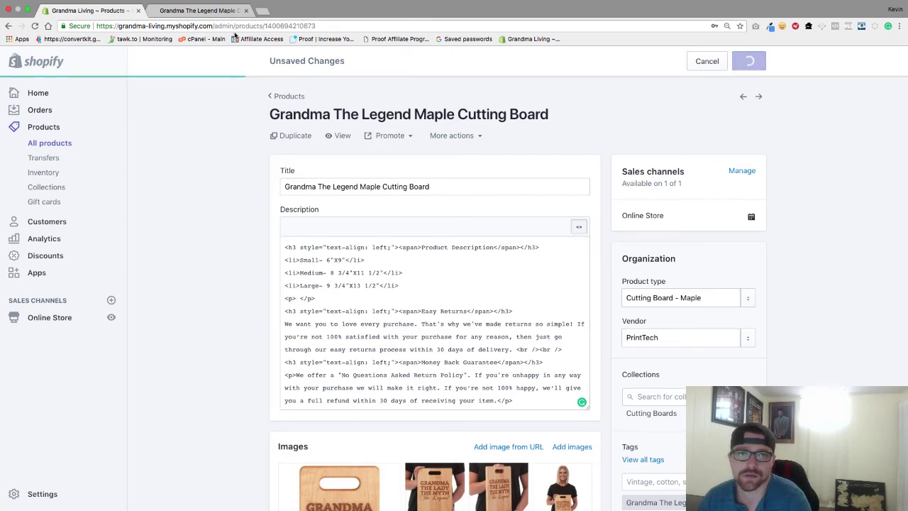
Step: Reload the storefront page and browse photos to the woman holding the board
click(222, 11)
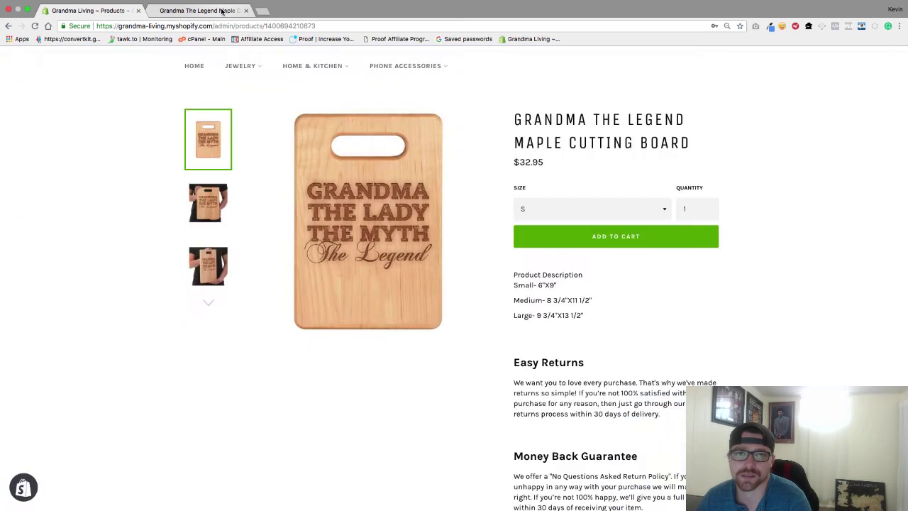
click(33, 27)
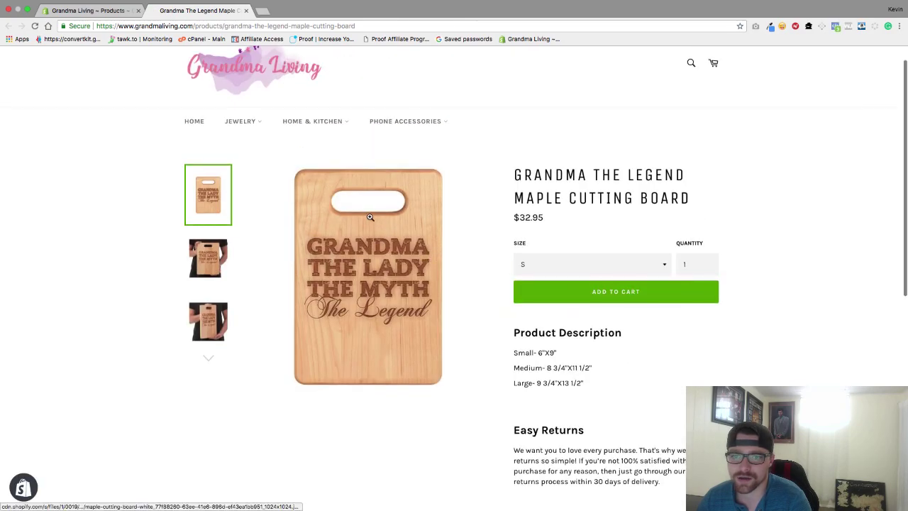
click(213, 244)
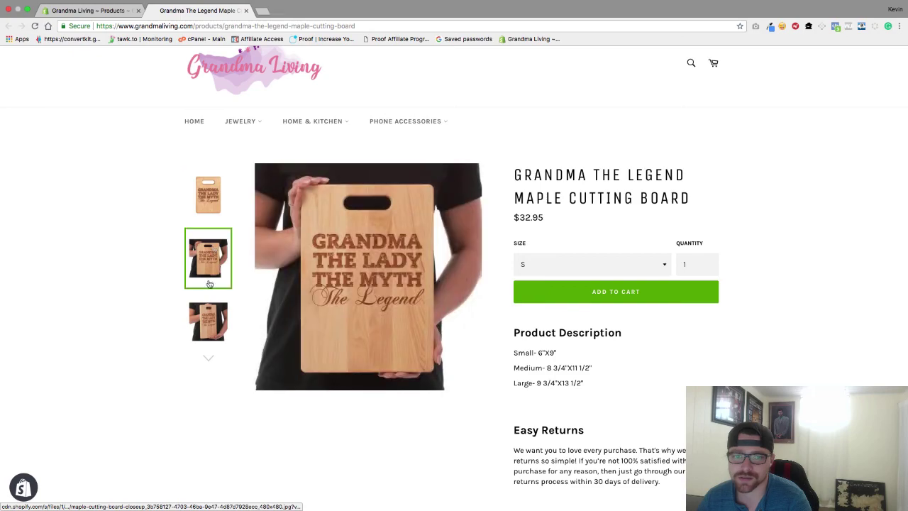
click(203, 329)
click(208, 359)
click(208, 319)
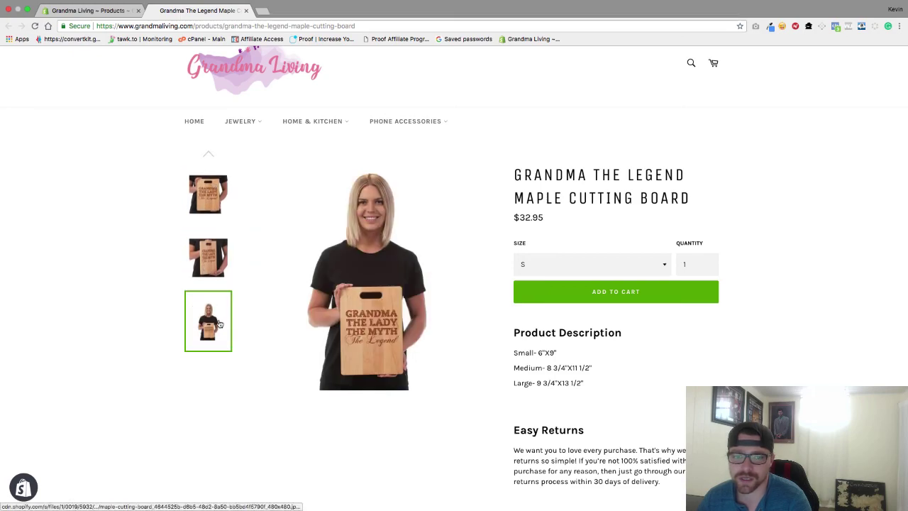